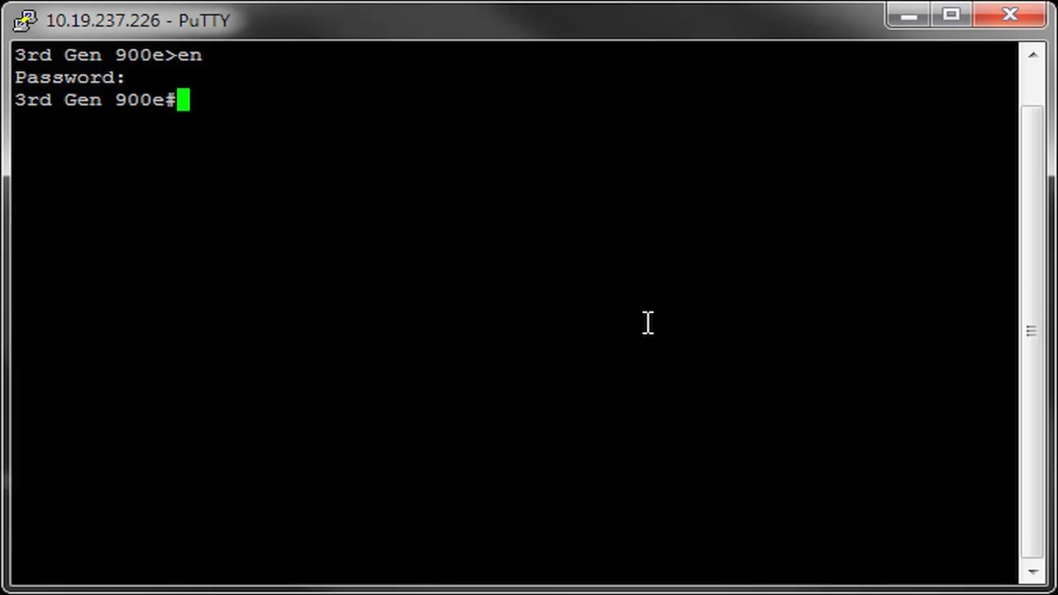
Enter global configuration and make interface ppp 1 the primary media-gateway IP.
text(conf t)
key(Return)
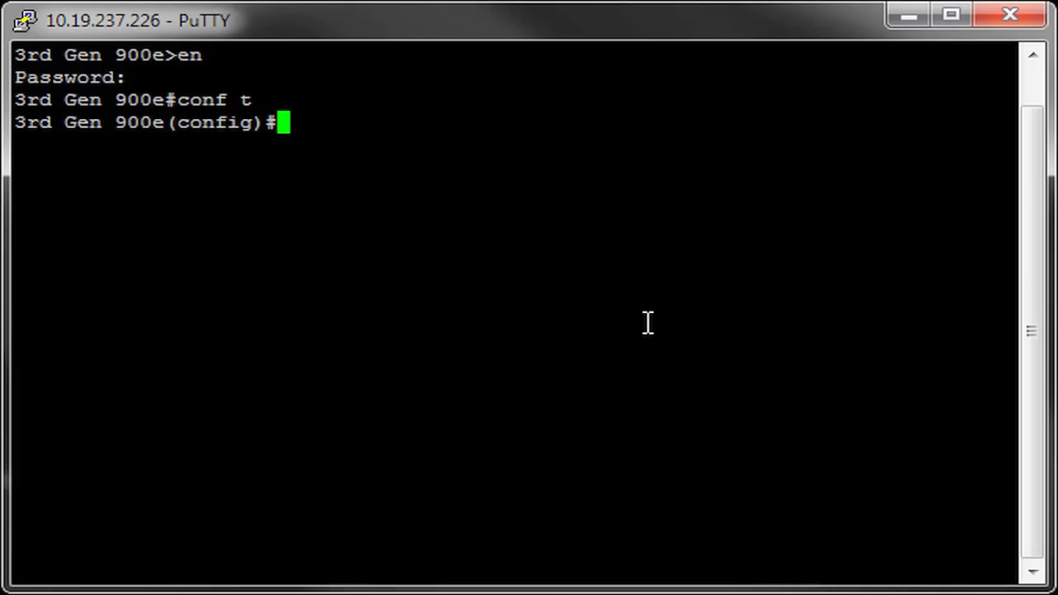
text(int ppp 1)
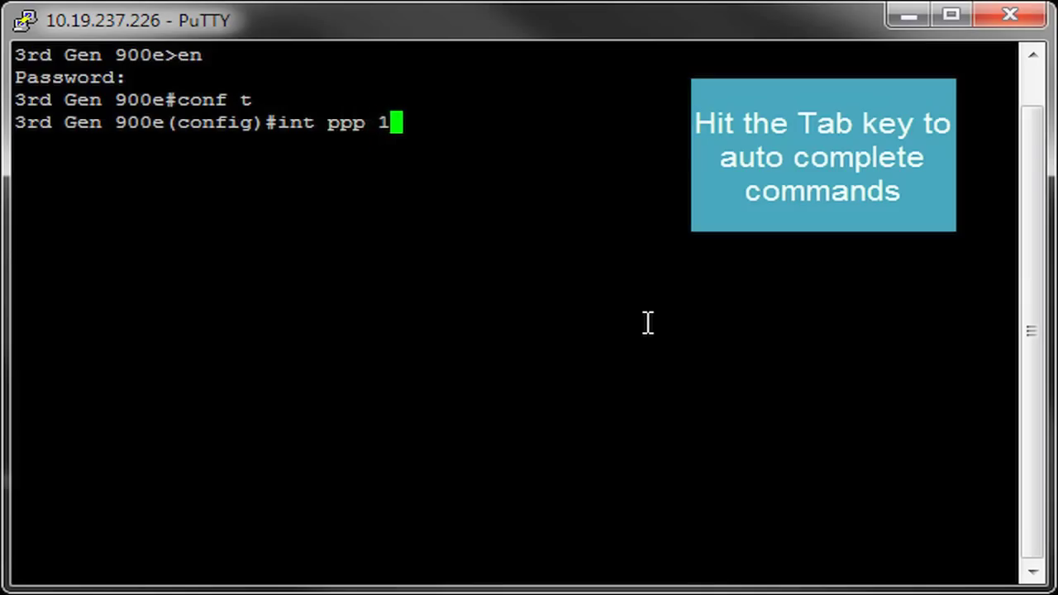
key(Return)
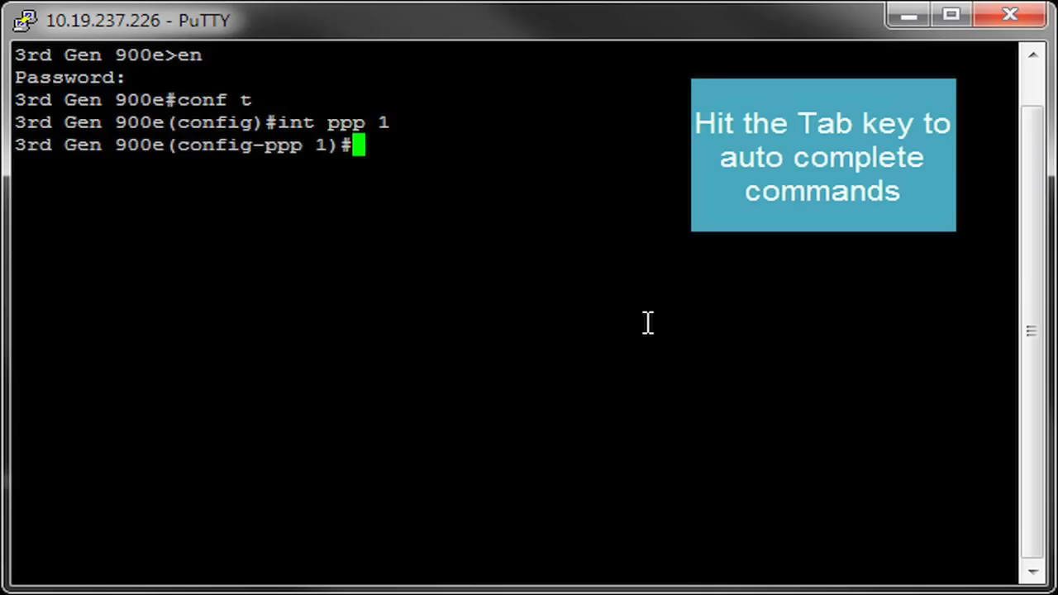
text(med)
key(Tab)
text(ip pr)
key(Tab)
key(Return)
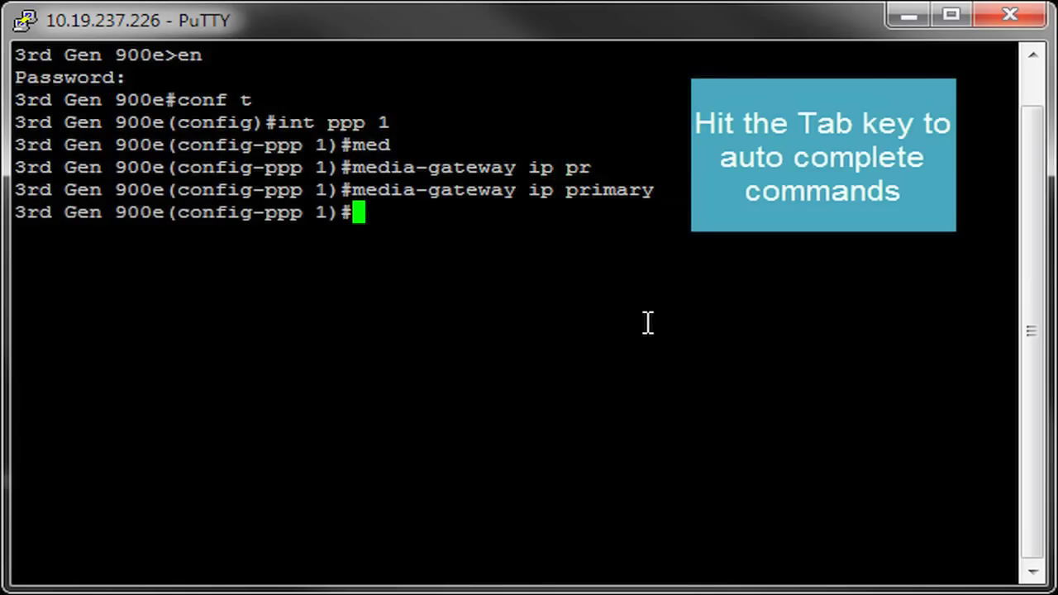
text(exit)
key(Return)
Create SIP voice trunk T01 with 10.19.237.246 as its primary SIP server.
text(voice trunk T01)
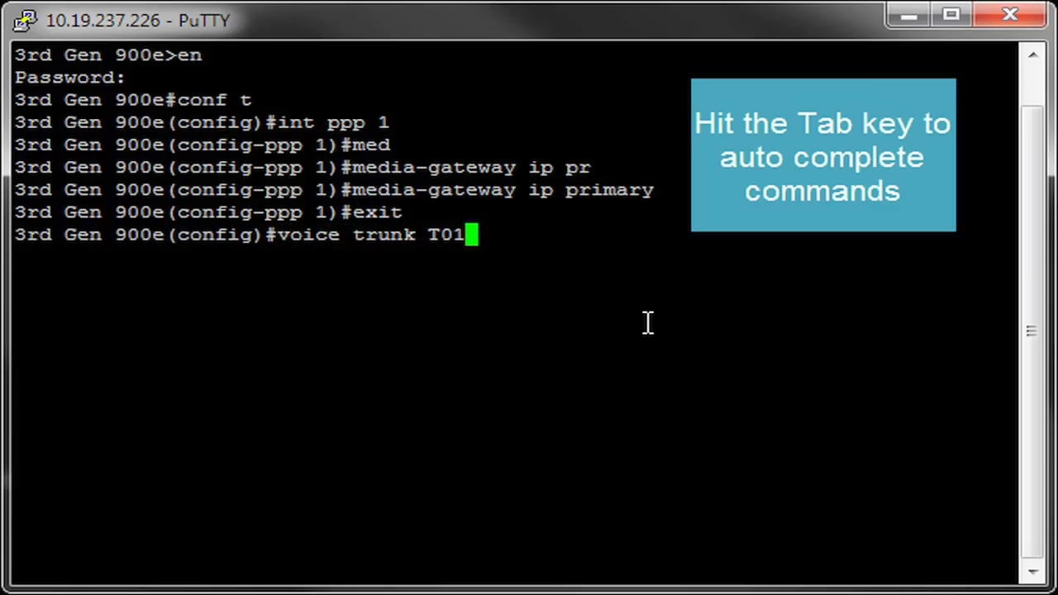
text( type sip)
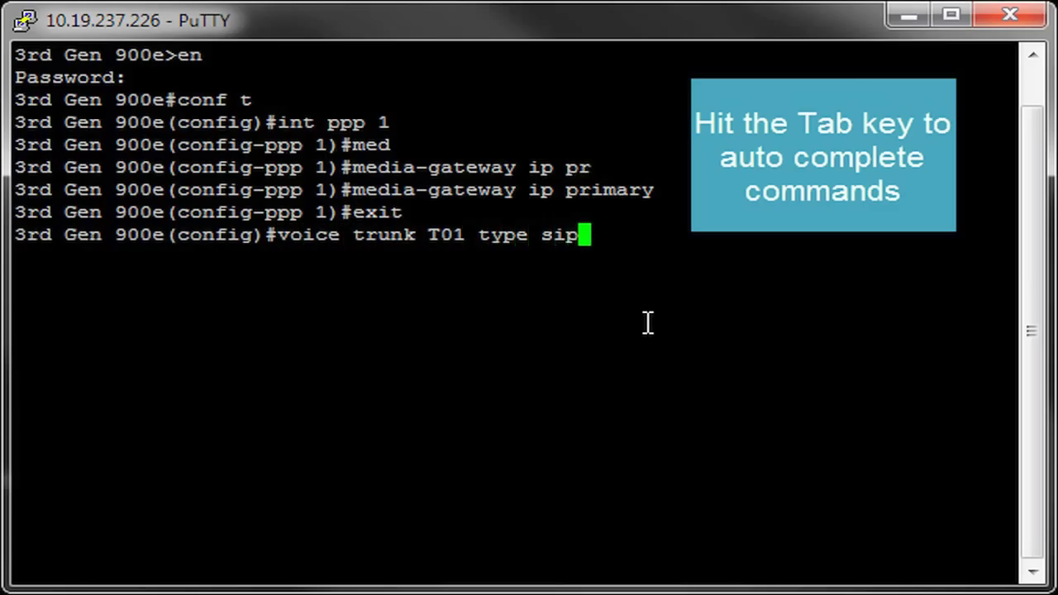
key(Return)
text(sip-ser)
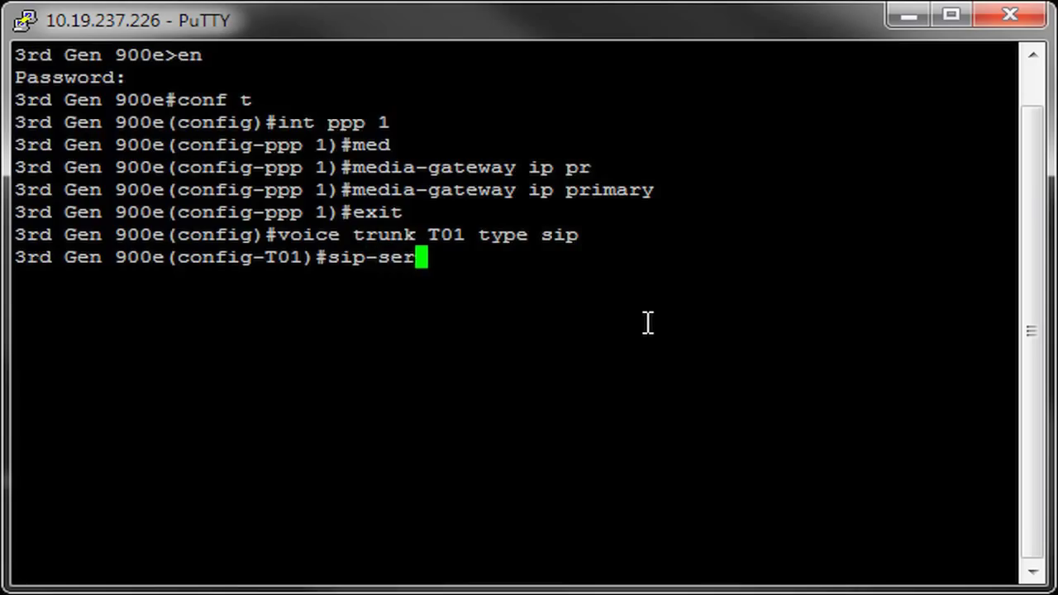
key(Tab)
text(10.19.2)
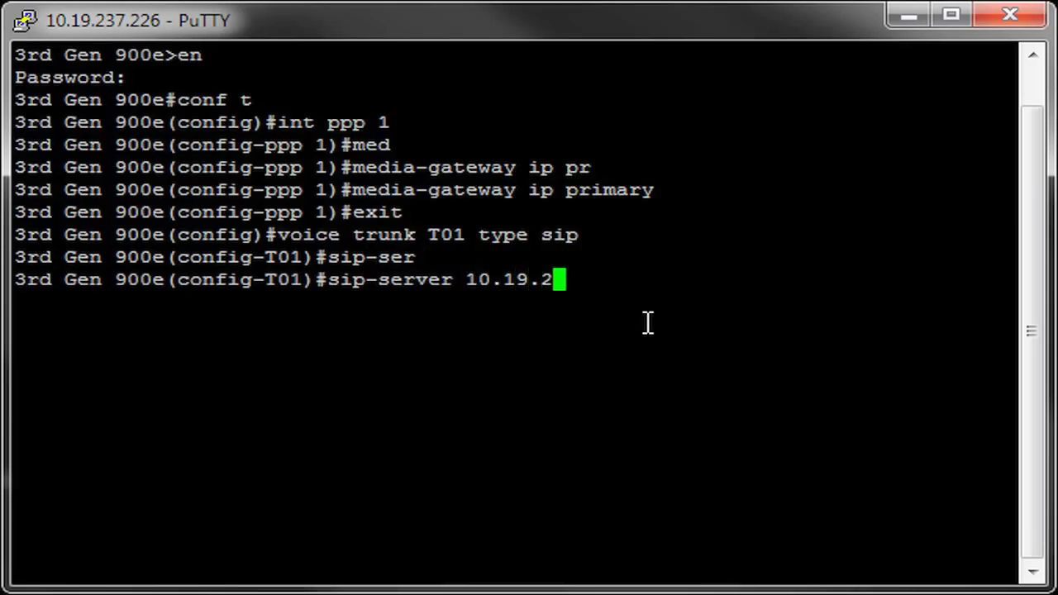
text(37.246)
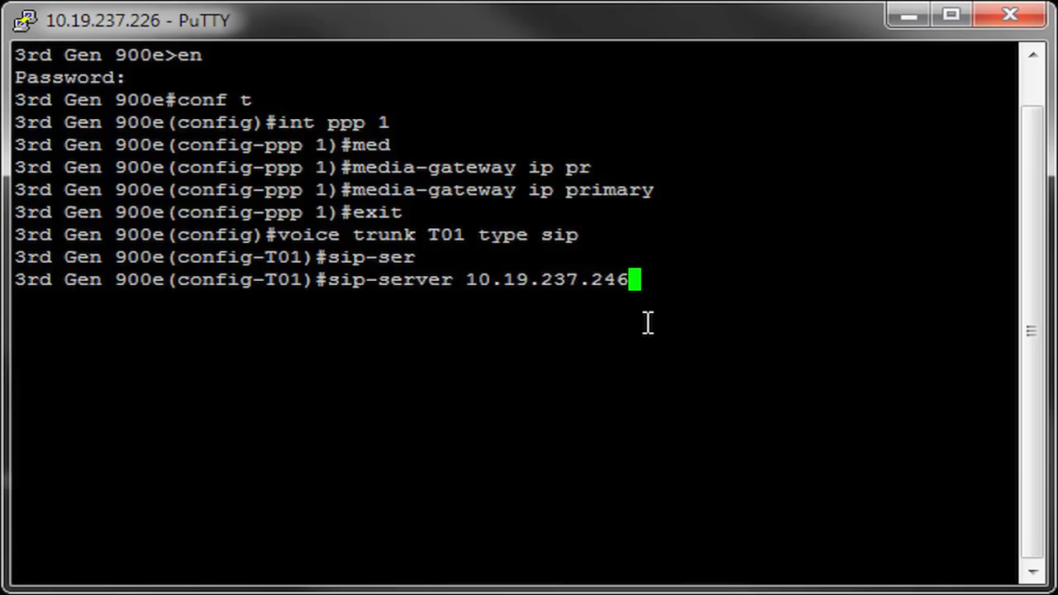
key(Return)
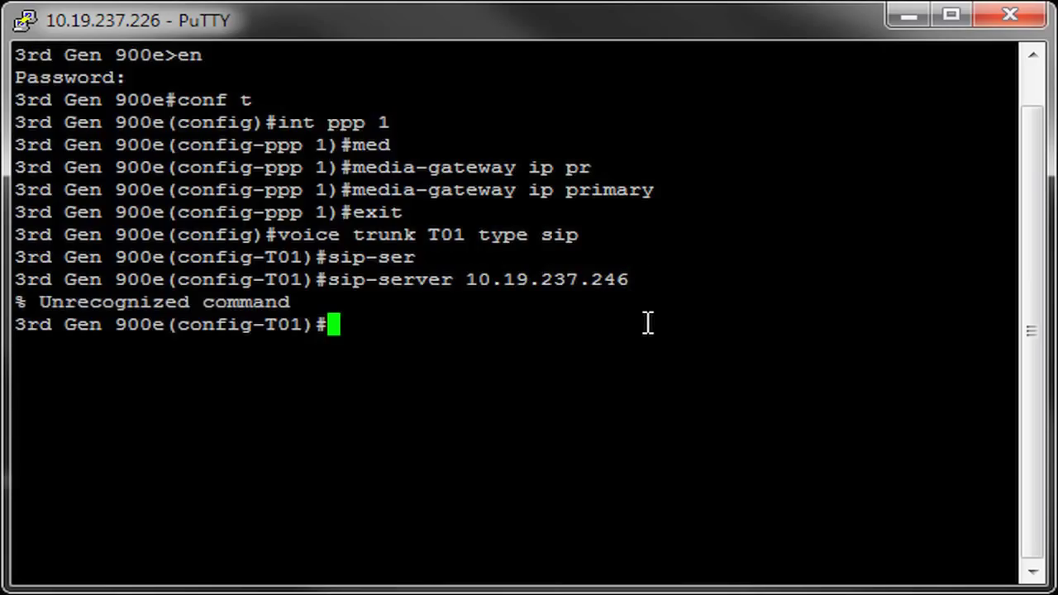
key(Up)
key(BackSpace)
key(BackSpace)
key(BackSpace)
key(BackSpace)
key(BackSpace)
key(BackSpace)
key(BackSpace)
key(BackSpace)
key(BackSpace)
key(BackSpace)
key(BackSpace)
key(BackSpace)
key(BackSpace)
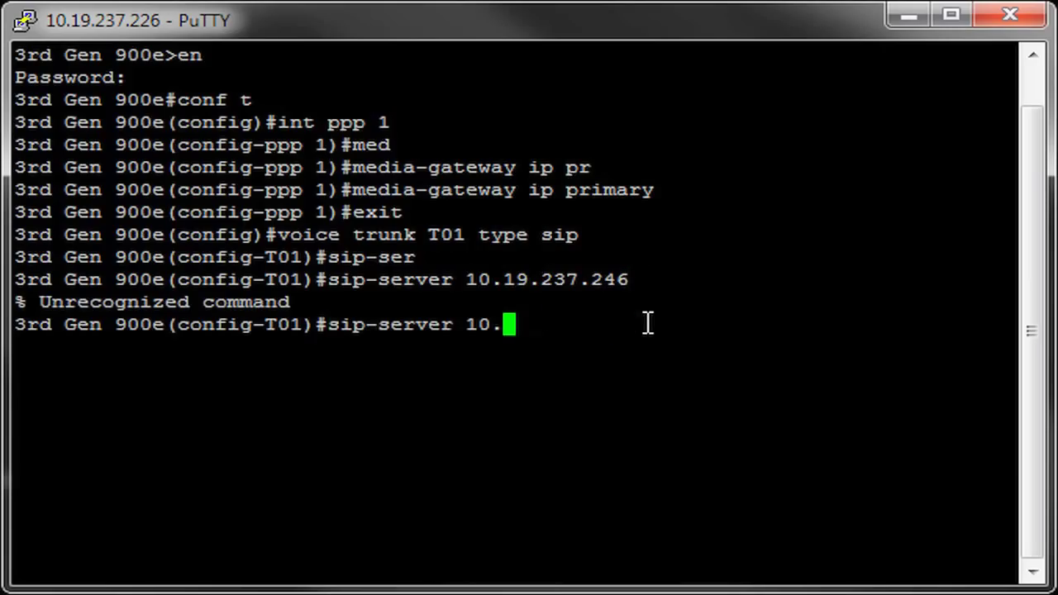
text(pr)
key(Tab)
text(10.19.237.246)
key(Return)
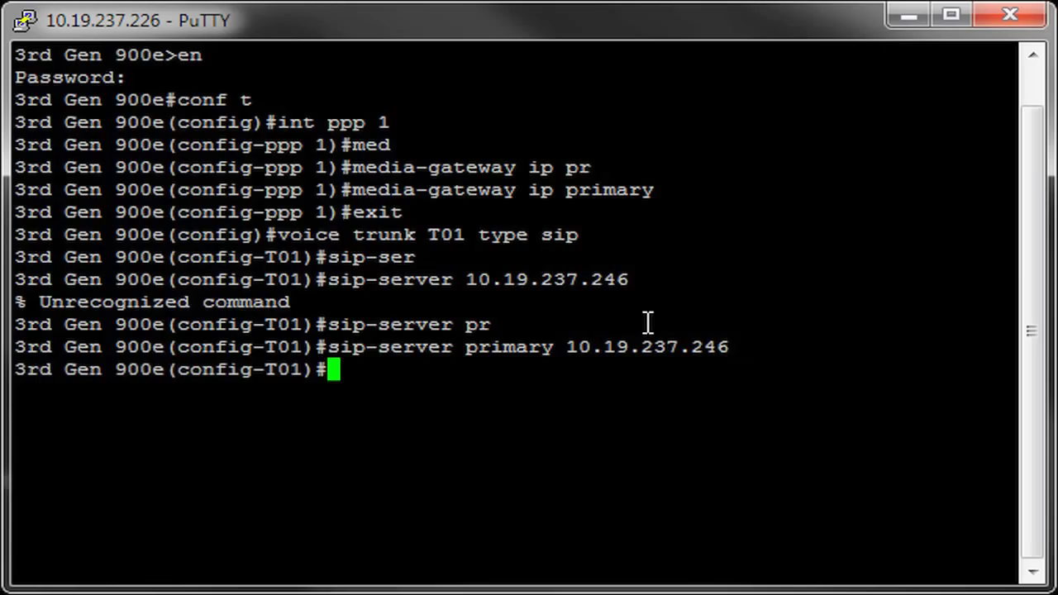
Register trunk T01 as 7301 with auth-name 7301 and its password.
text(re)
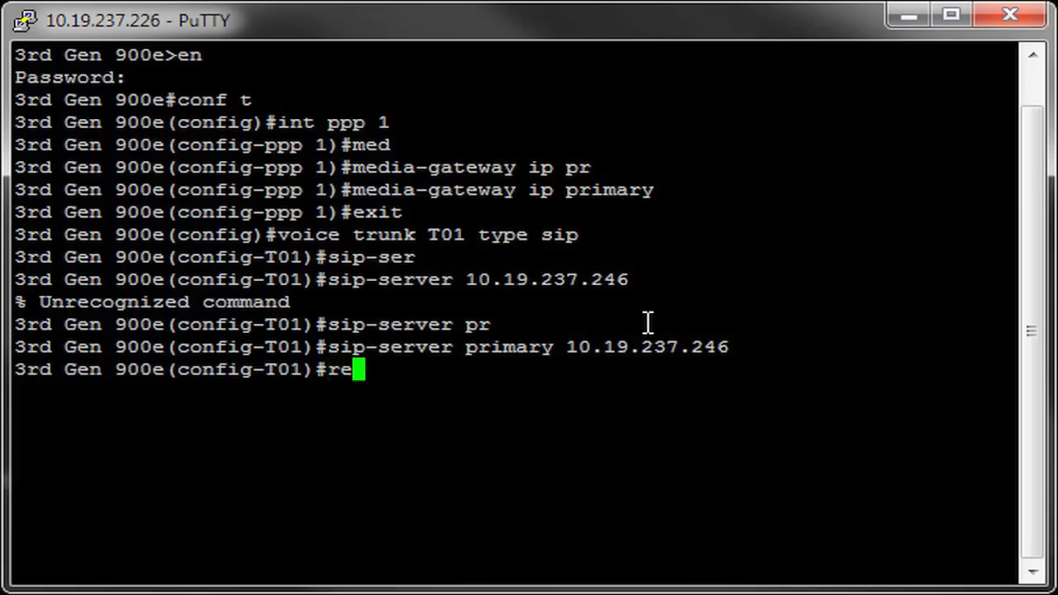
text(gister 7301 )
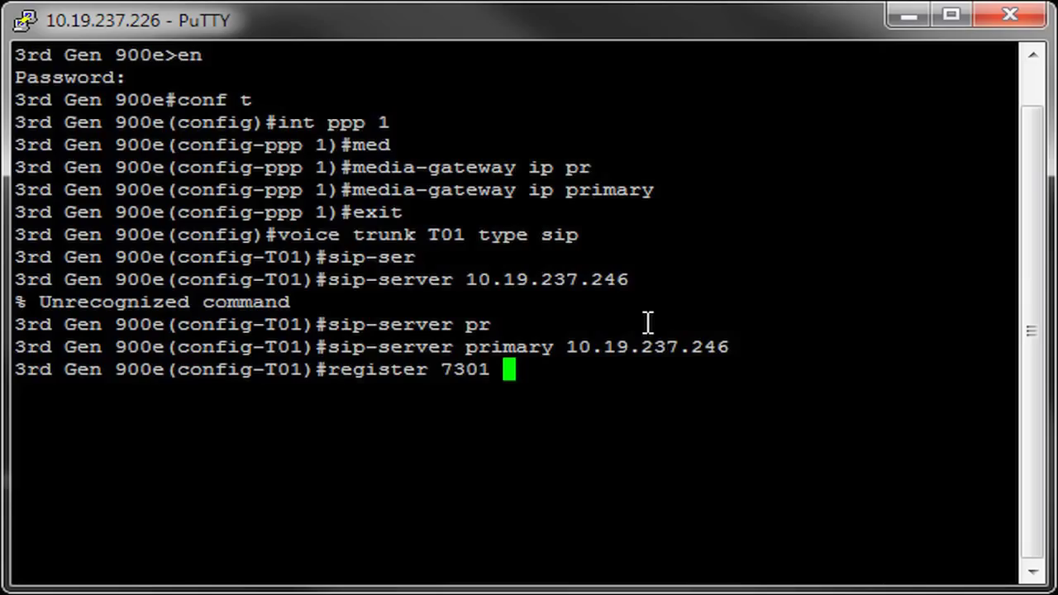
text(auth)
key(Tab)
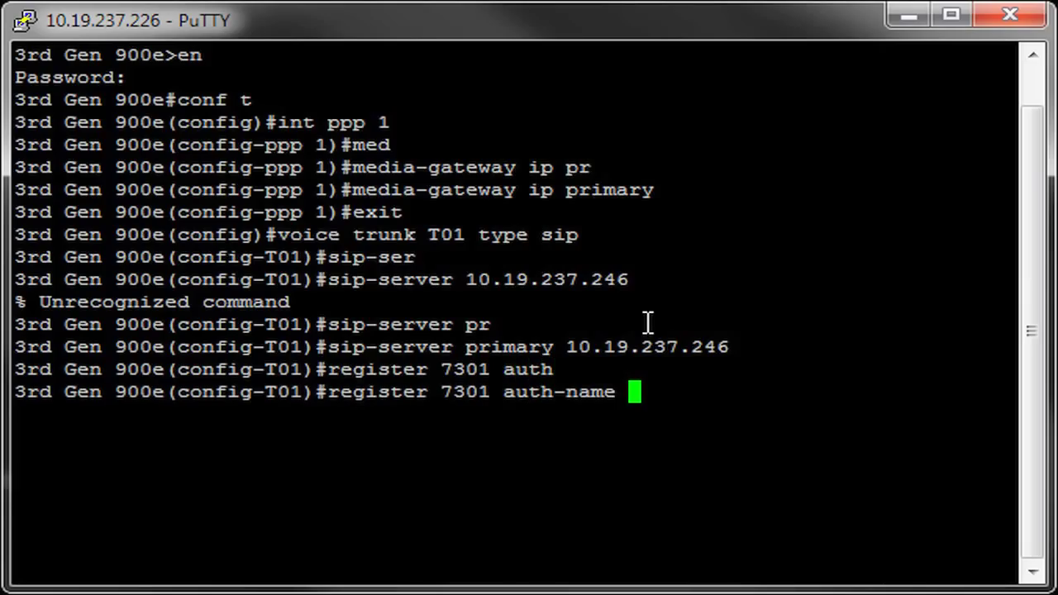
text(7301)
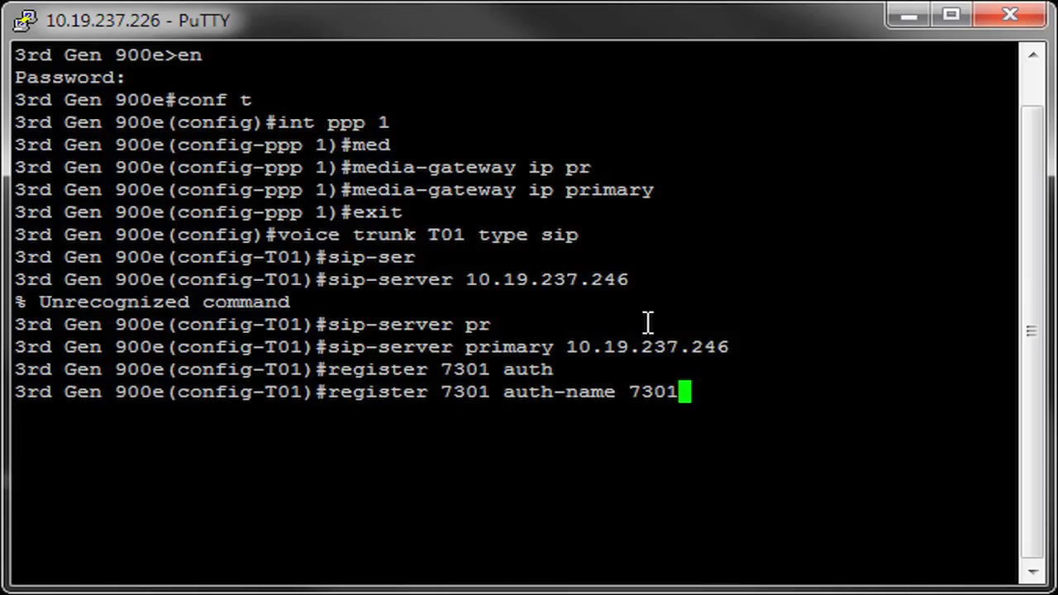
text( pas 1234)
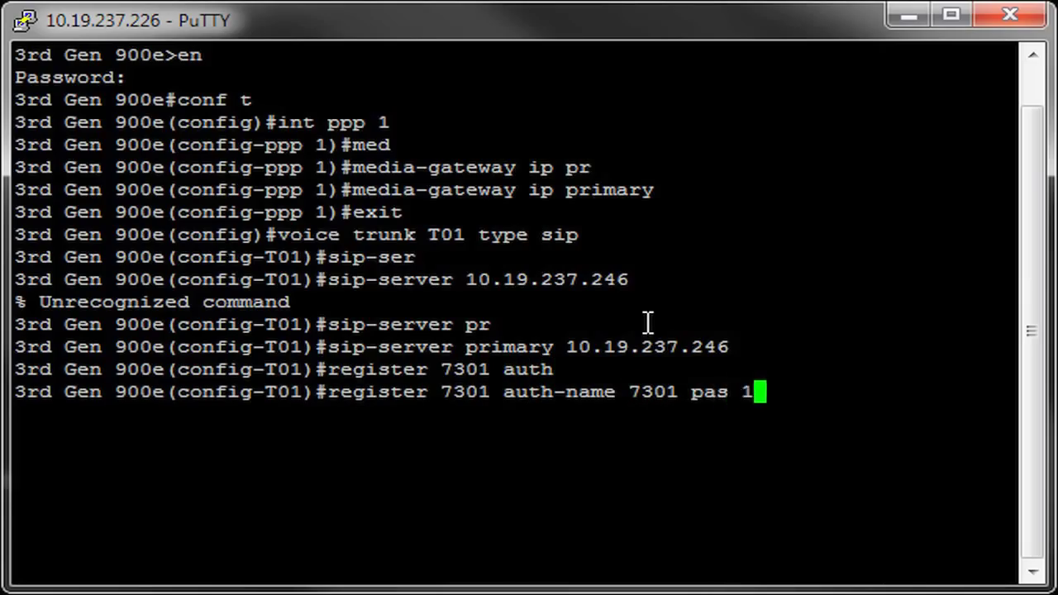
key(Return)
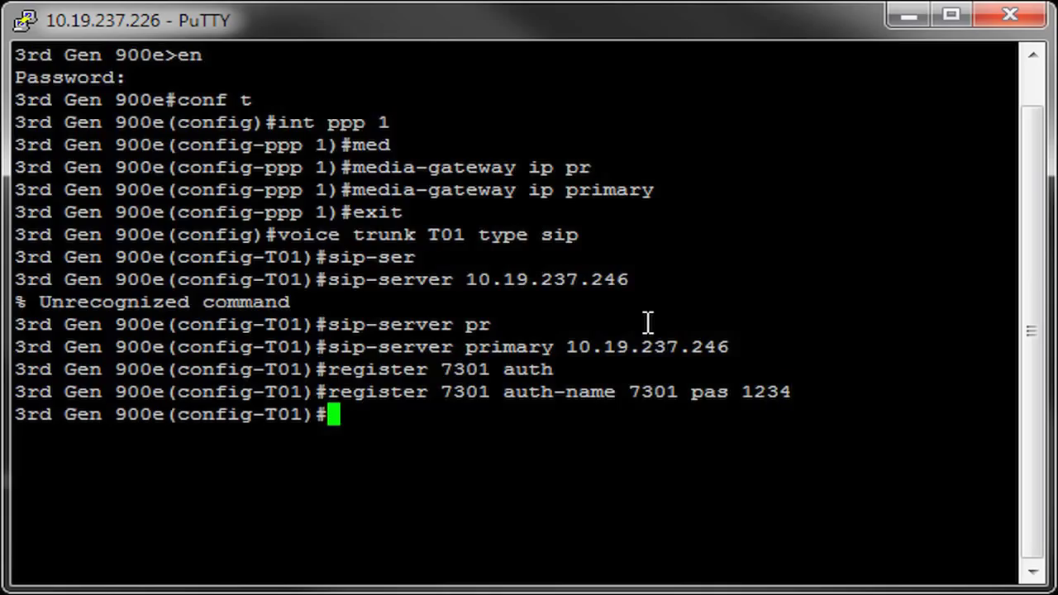
text(exit)
key(Return)
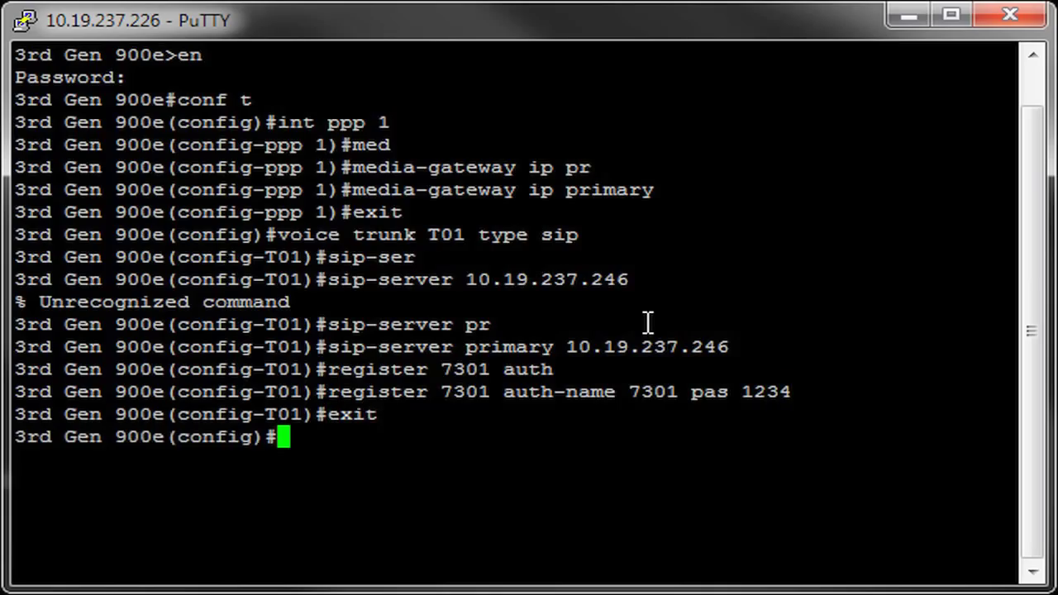
Assign timeslots 1-24 of T1 interface 0/4 to TDM group 1.
text(int t1 )
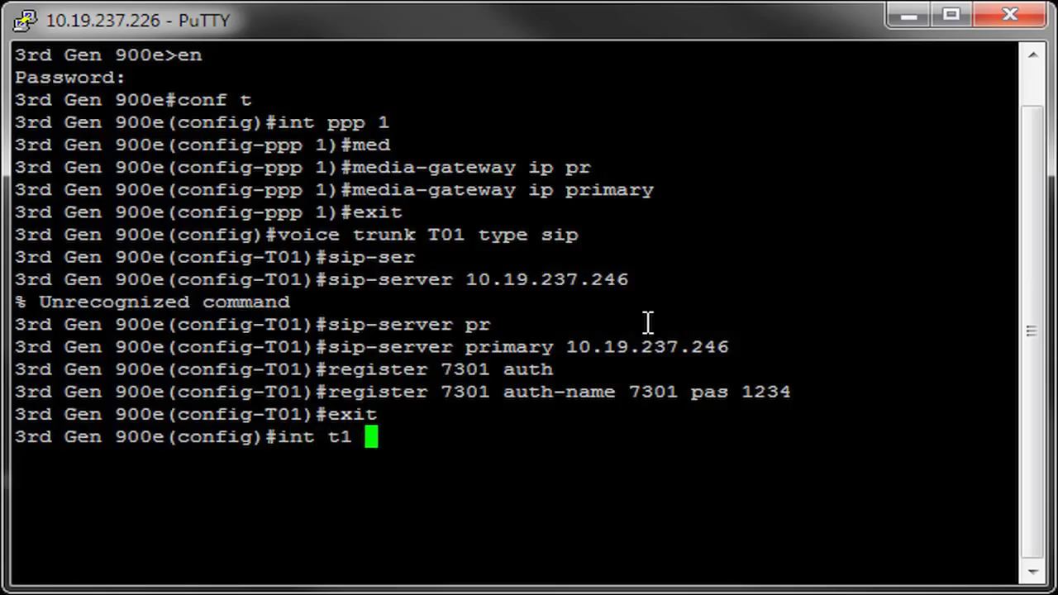
text(0/4)
key(Return)
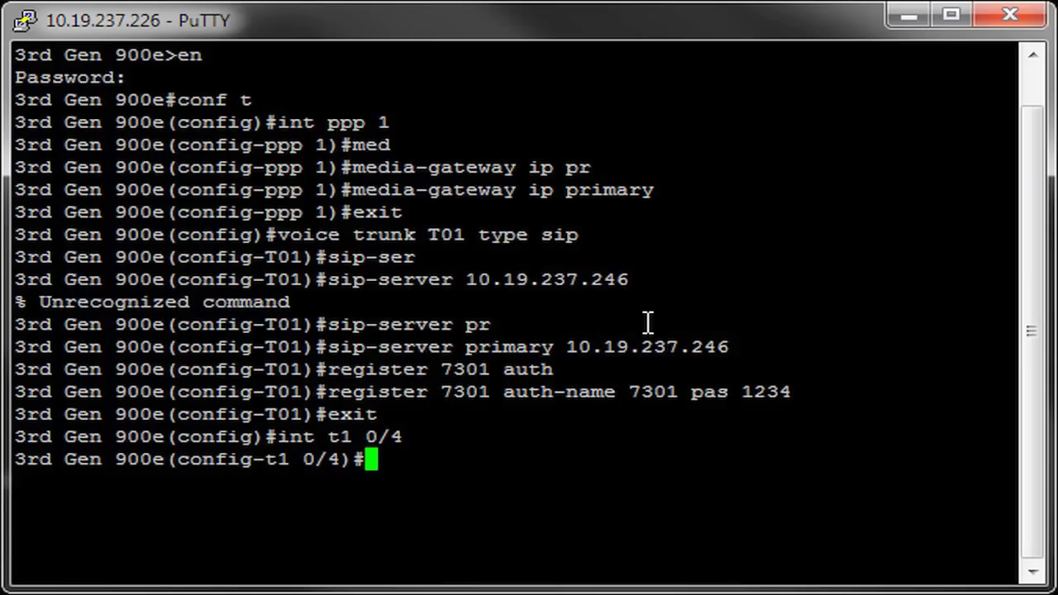
text(tdm)
key(Tab)
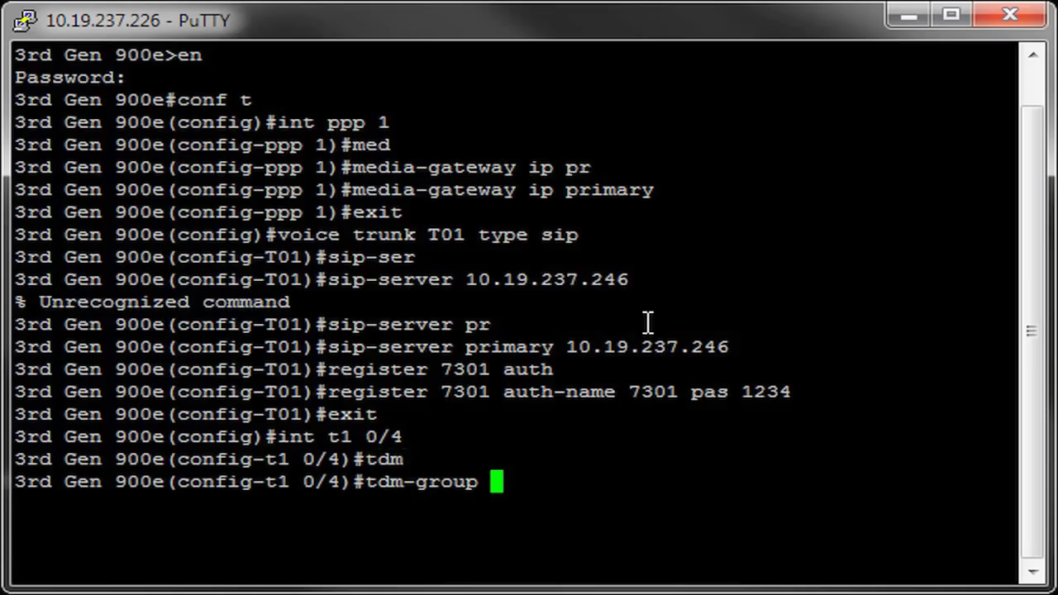
text(1 time)
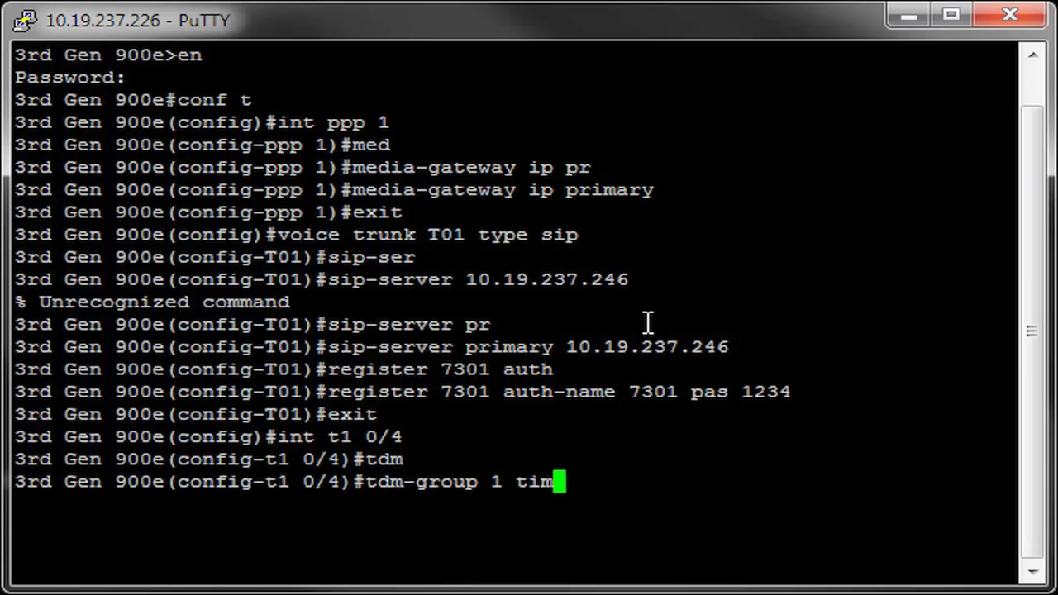
key(Tab)
text(1-24)
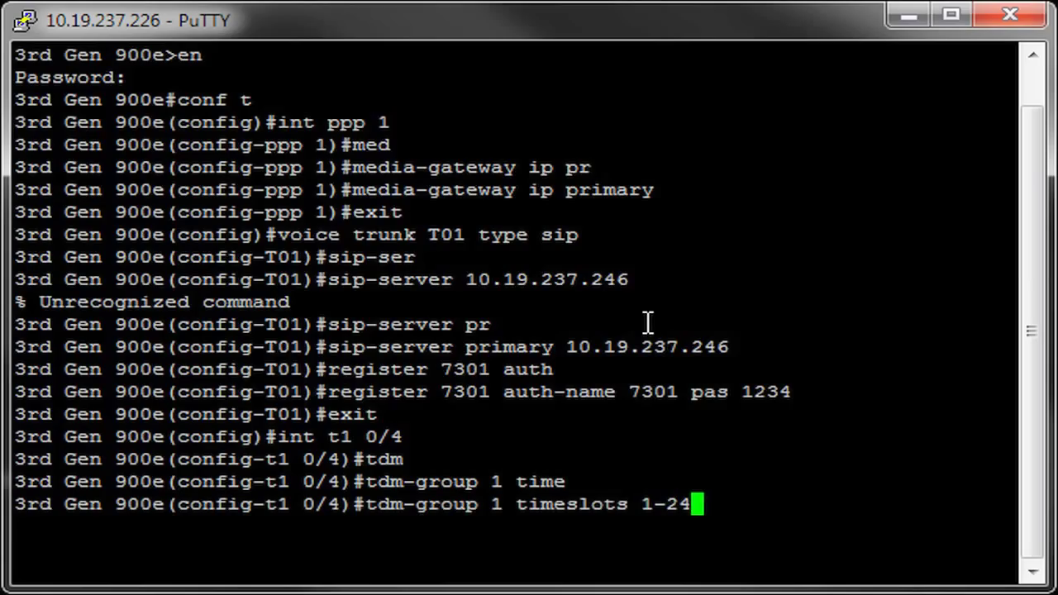
key(Return)
Enable T1 0/4 with no shutdown and return to global configuration.
text(no shut)
key(Return)
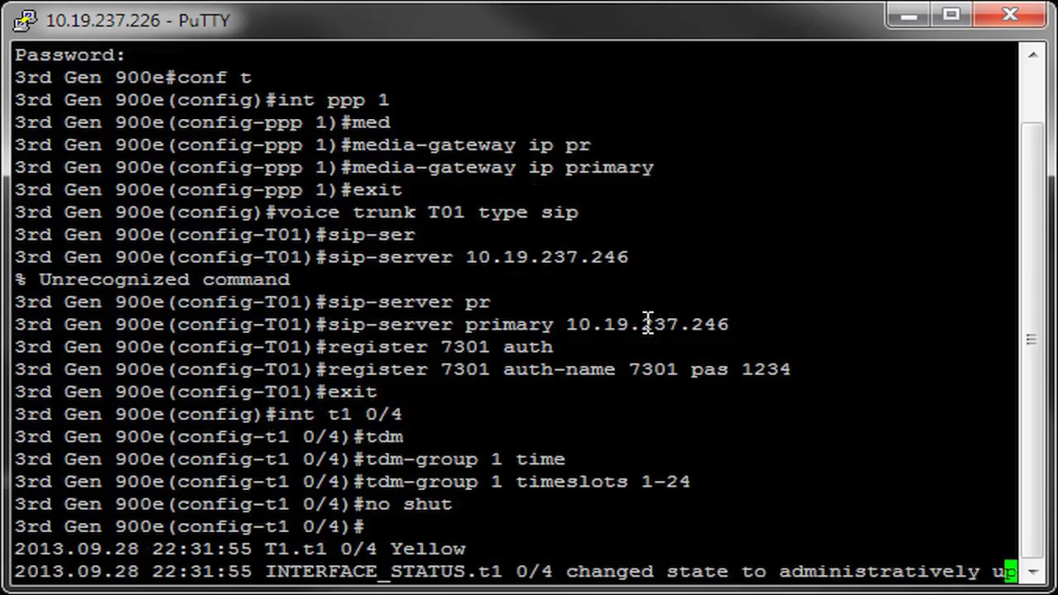
key(Return)
key(Return)
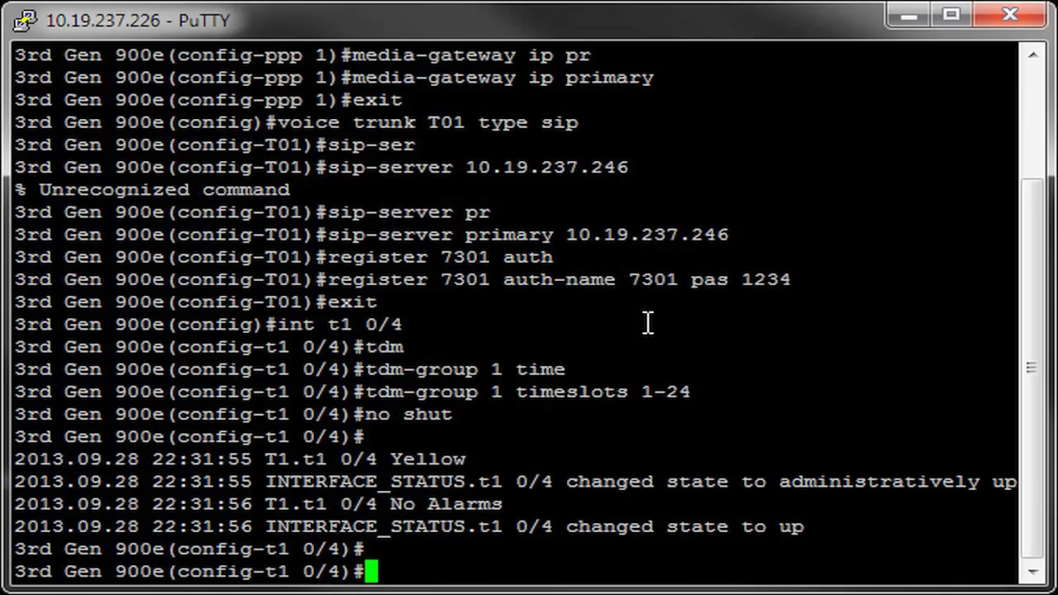
text(exit)
key(Return)
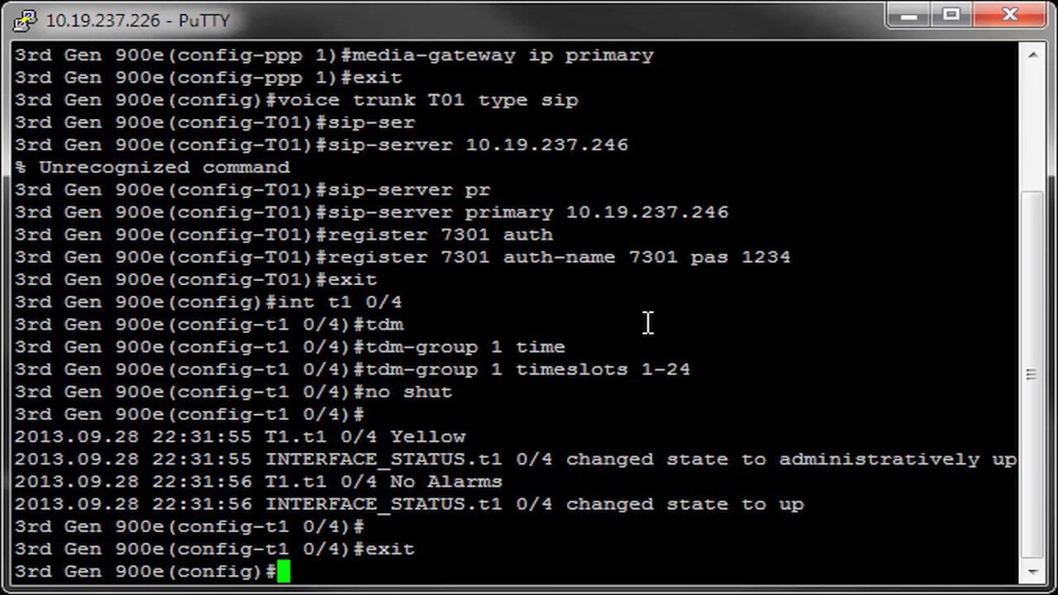
Connect PRI 1 to T1 0/4 tdm-group 1 and bring it up with no shutdown.
text(int pri 1)
key(Return)
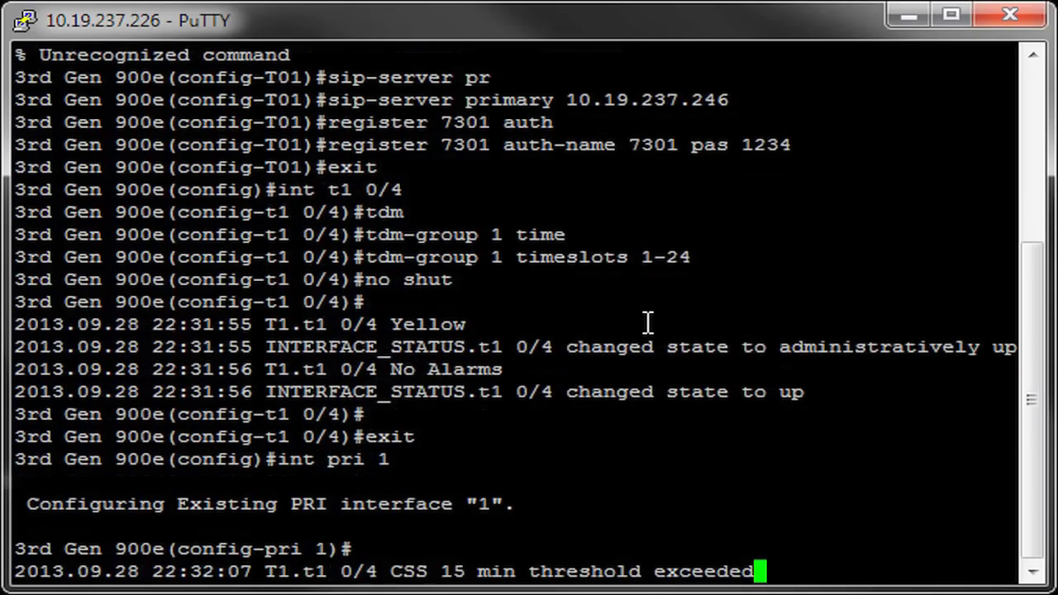
text(con)
key(Tab)
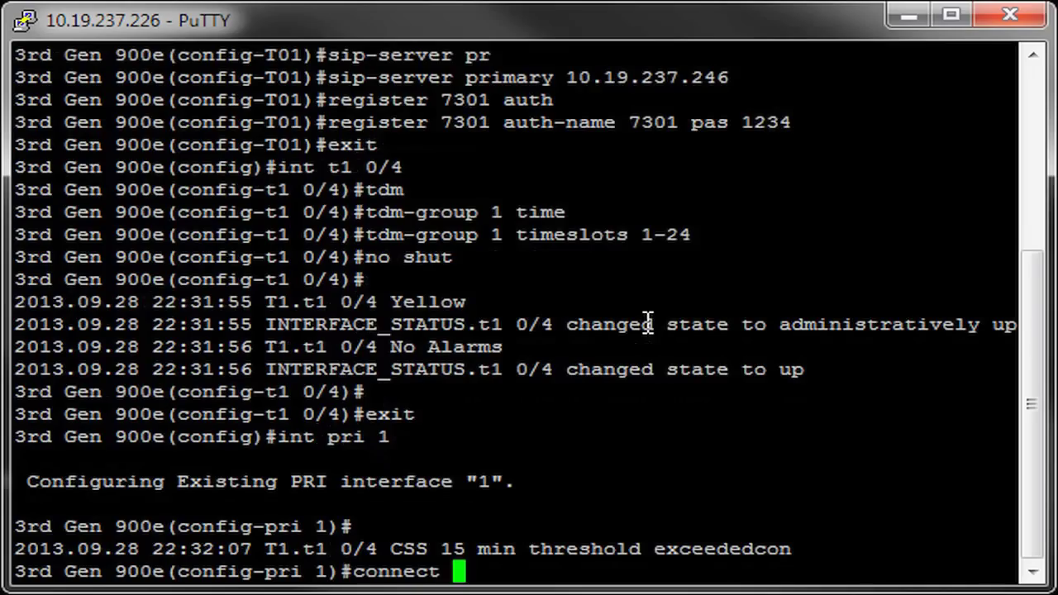
text(t1 0/)
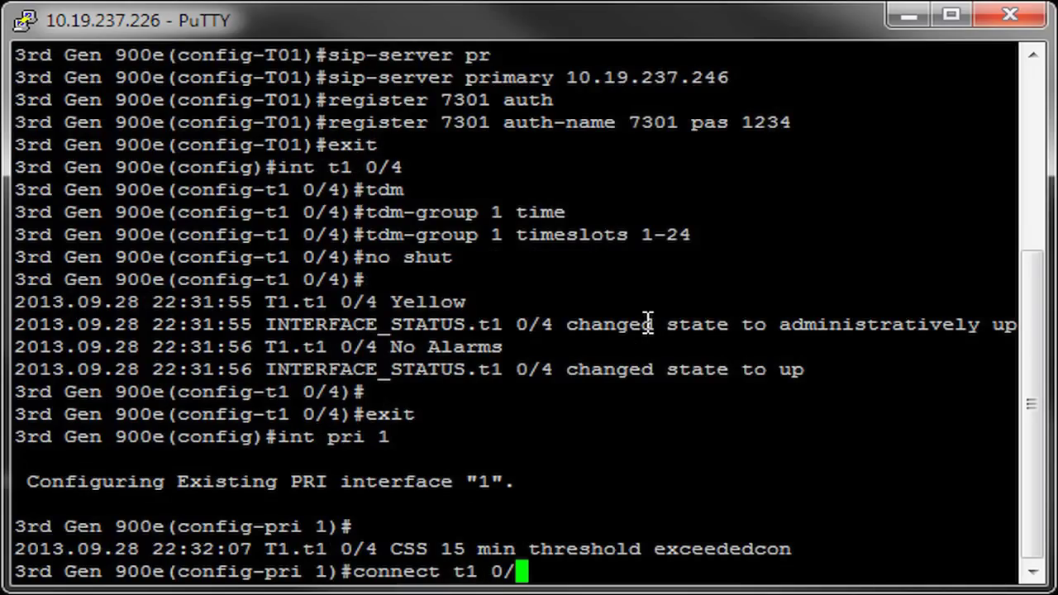
text(4 td)
key(Tab)
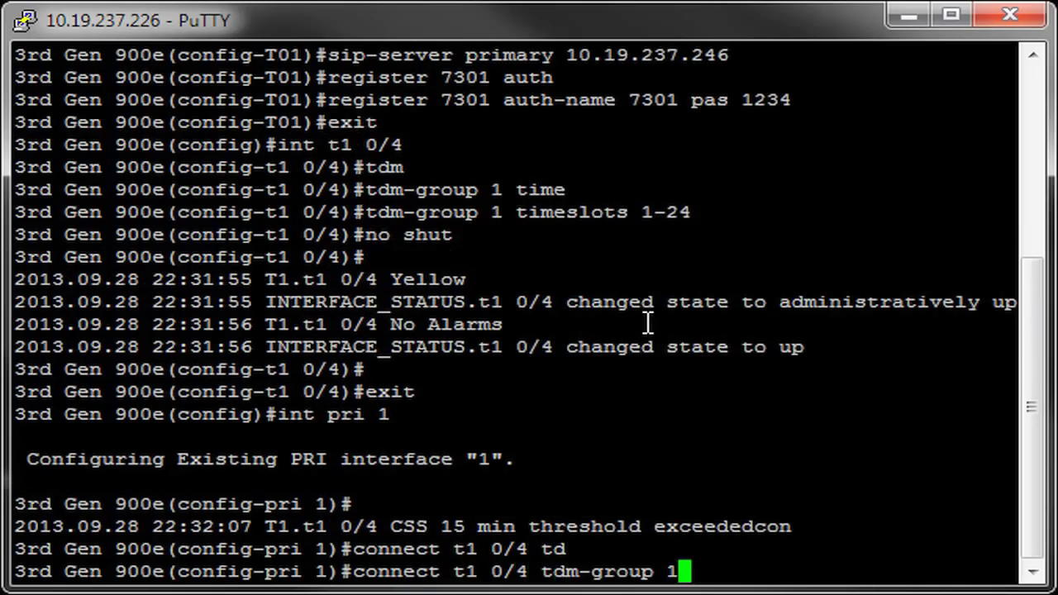
text(1)
key(Return)
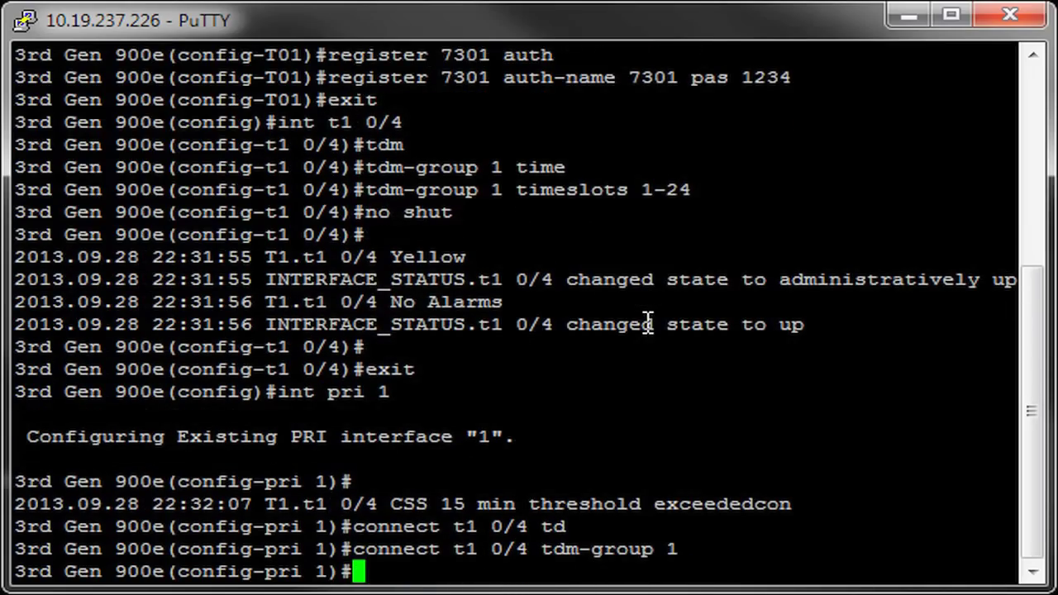
text(no shut)
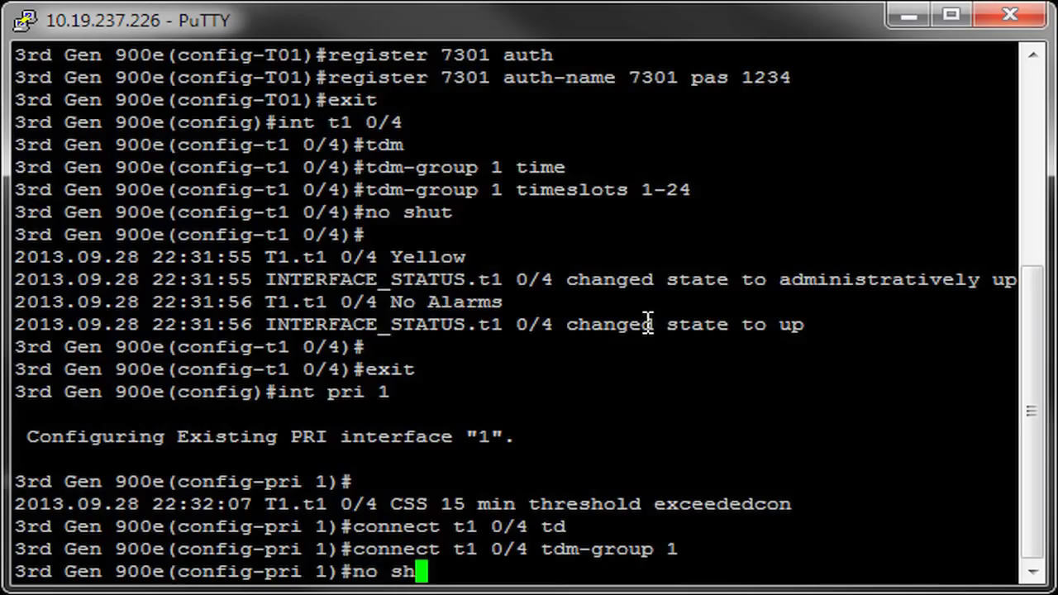
key(Return)
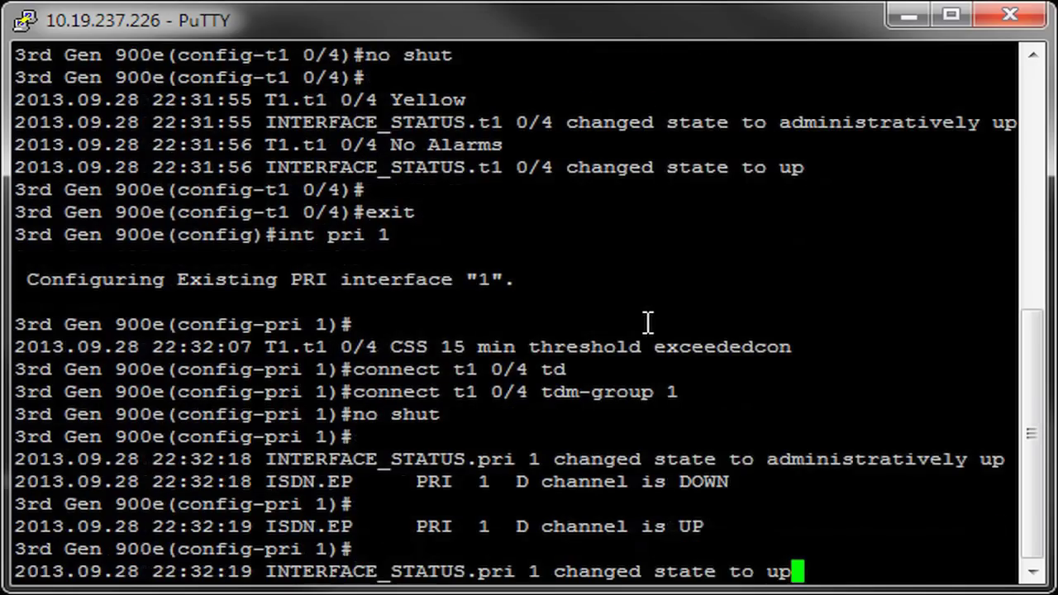
key(Return)
key(Return)
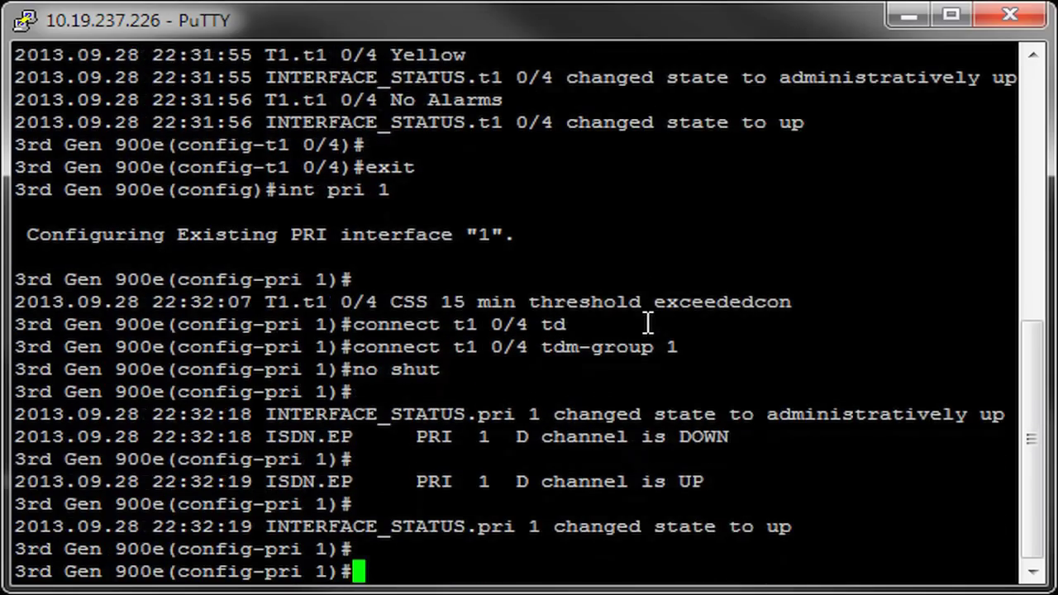
Leave the PRI interface and create ISDN group 1.
text(exit)
key(Return)
text(isd)
key(Tab)
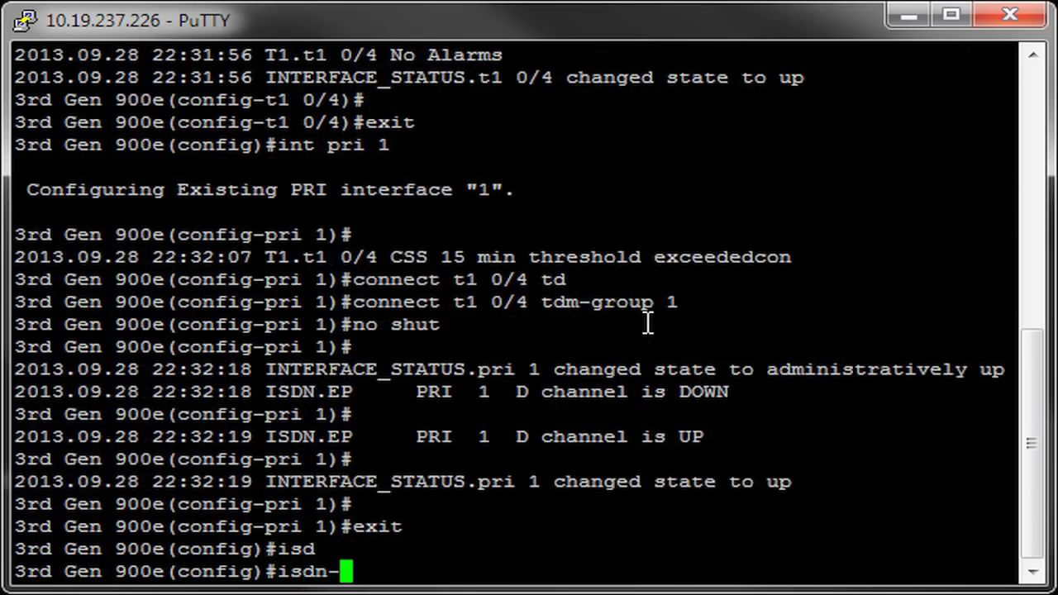
text(gr)
key(Tab)
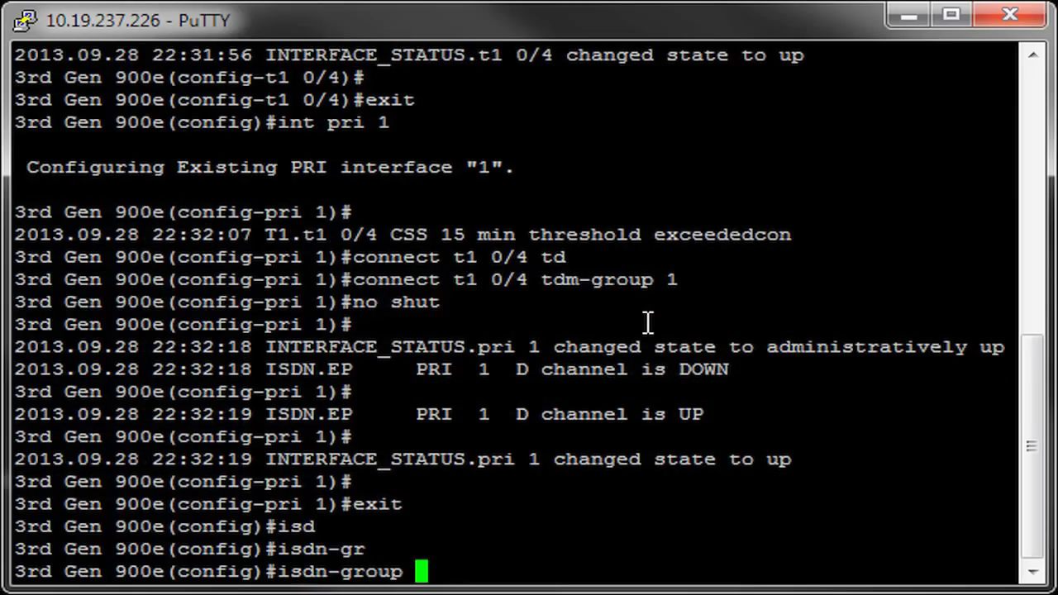
text(1)
key(Return)
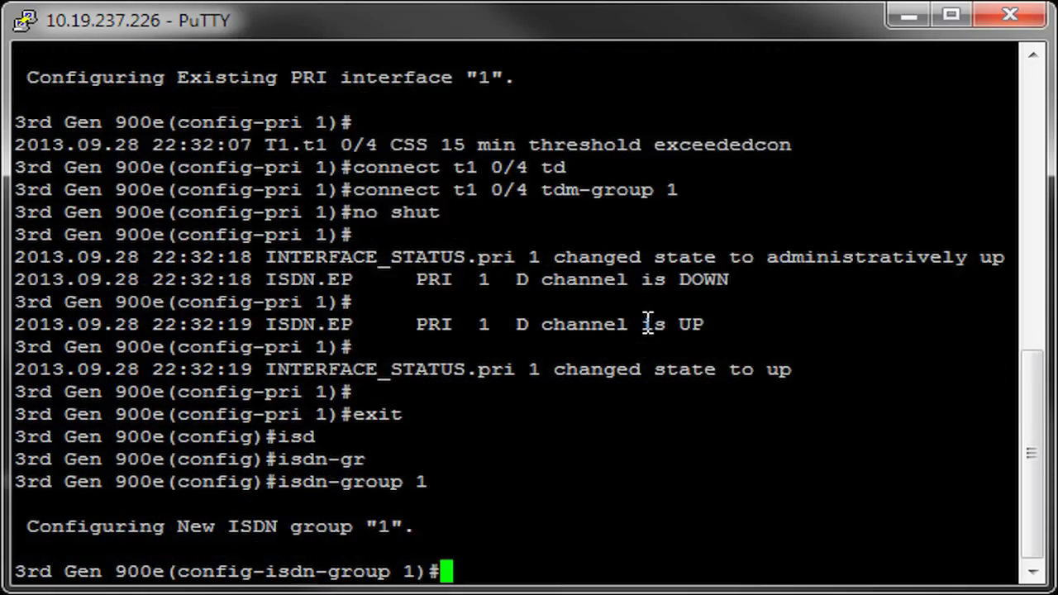
Connect PRI 1 to ISDN group 1 and return to global configuration.
text(con)
key(Tab)
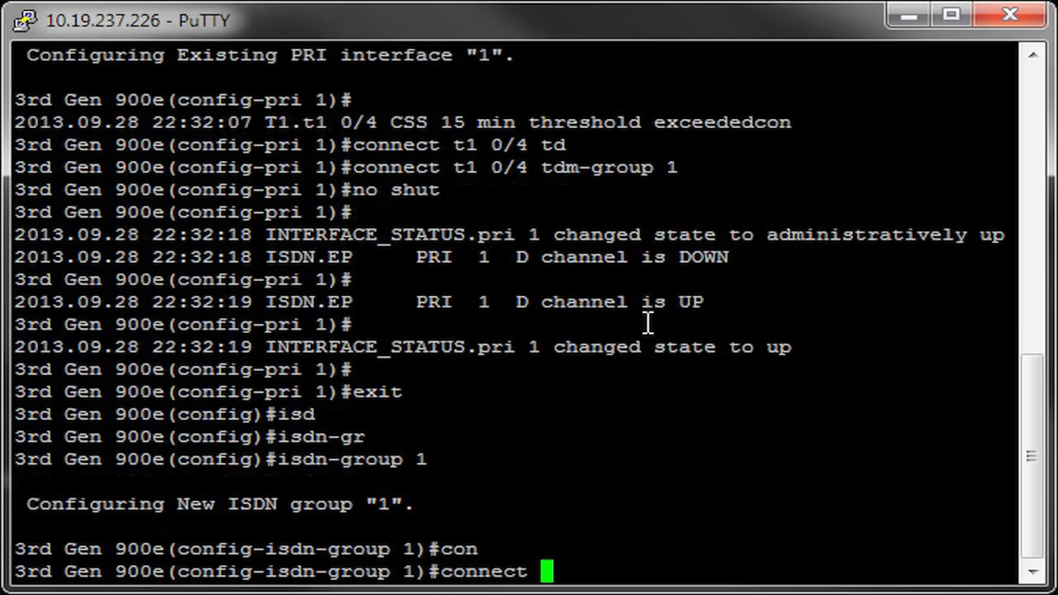
text(pri 1)
key(Return)
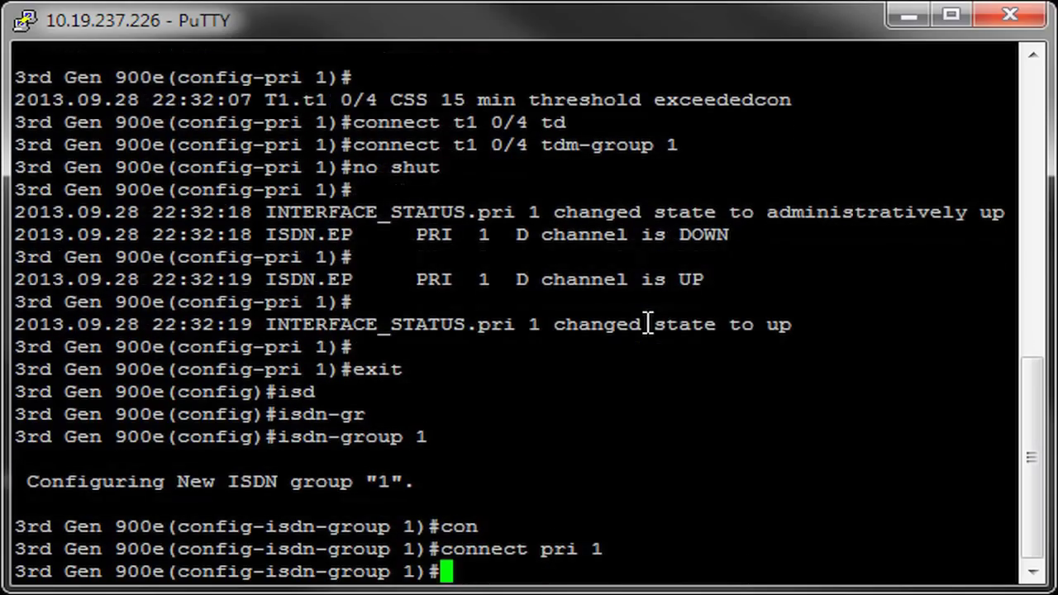
text(exit)
key(Return)
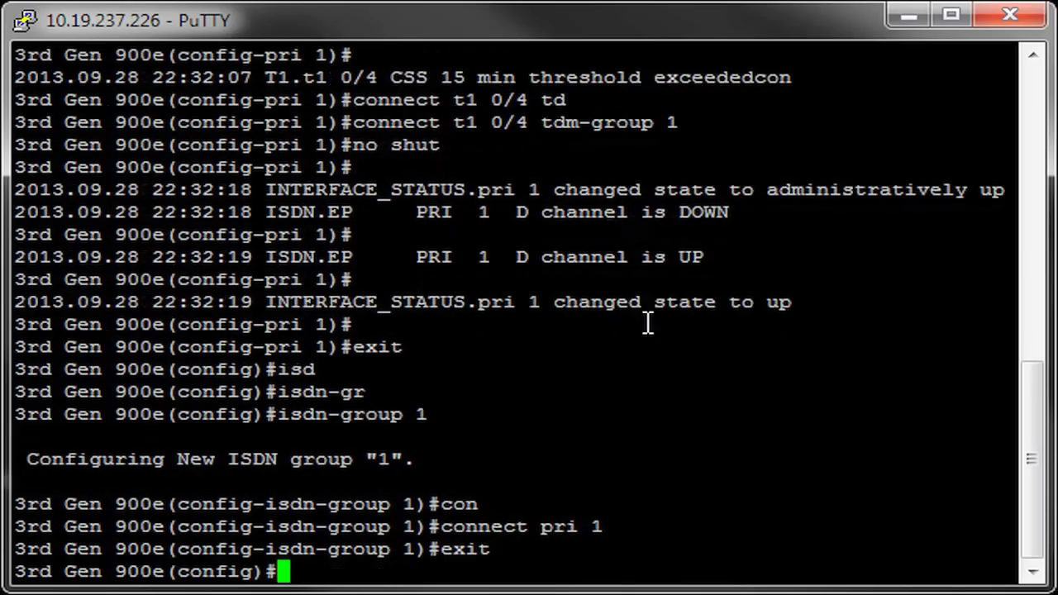
Create ISDN voice trunk T02 and connect it to isdn-group 1.
text(voice trunk )
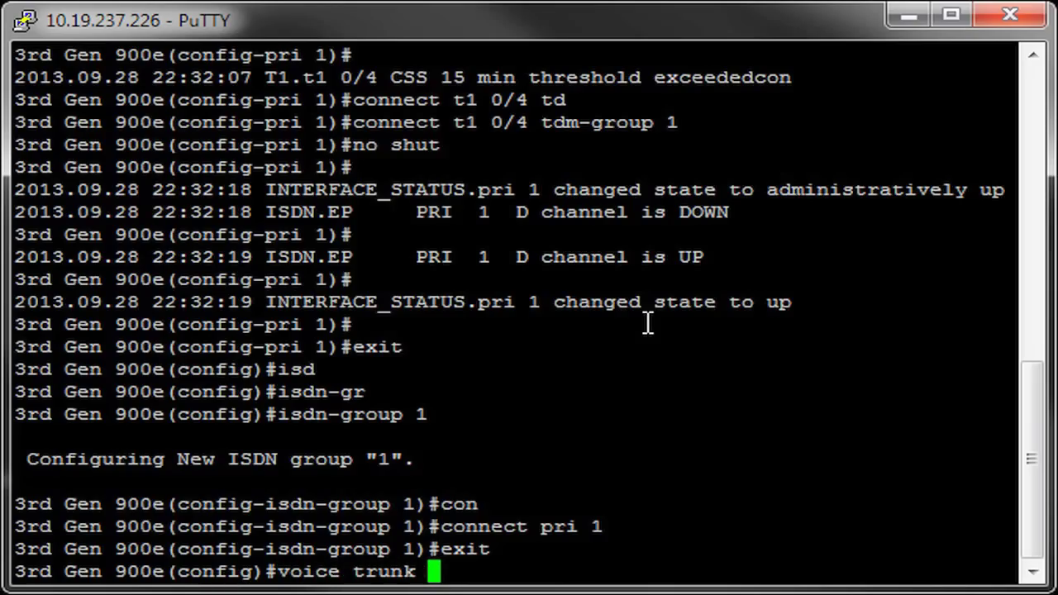
text(T02 )
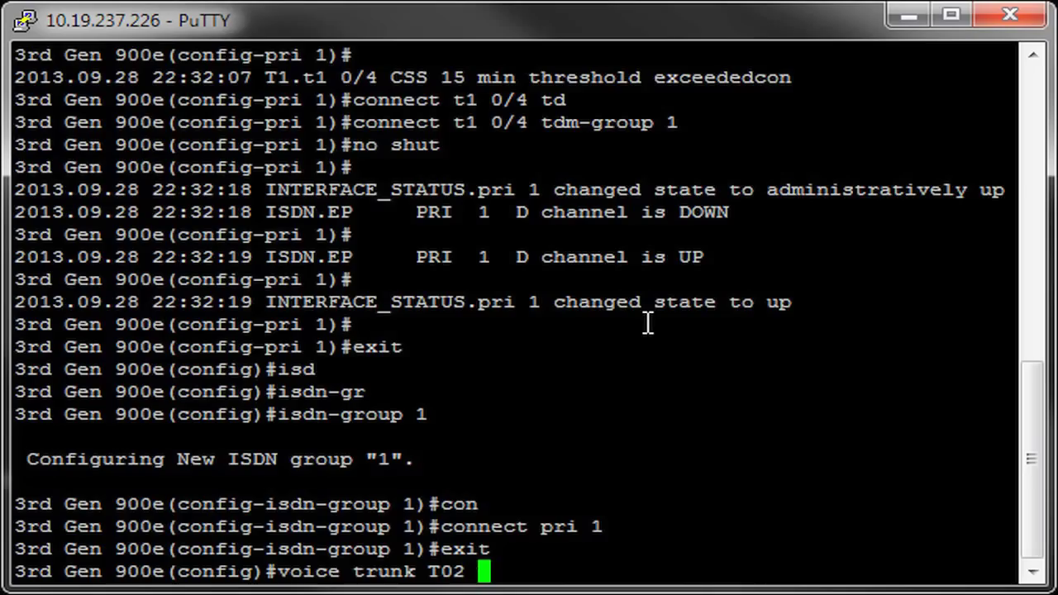
text(type isdn)
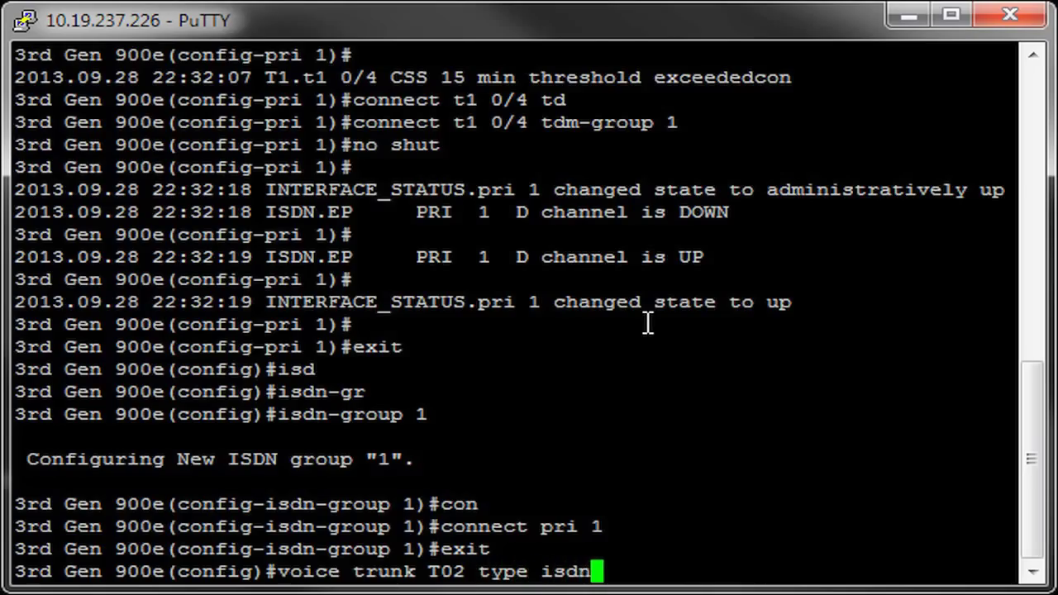
key(Return)
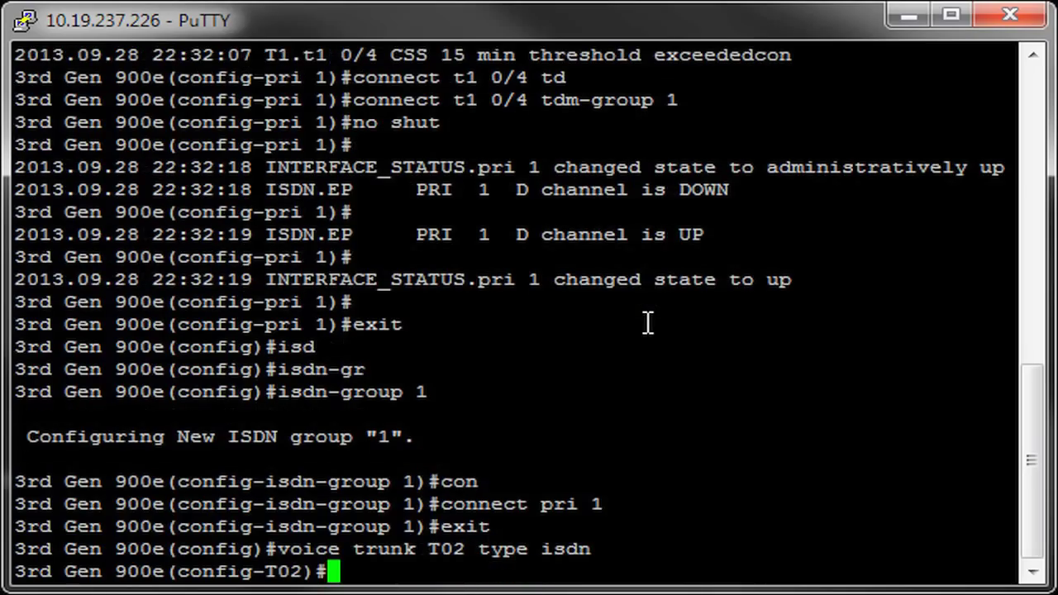
text(con)
key(Return)
text(connect )
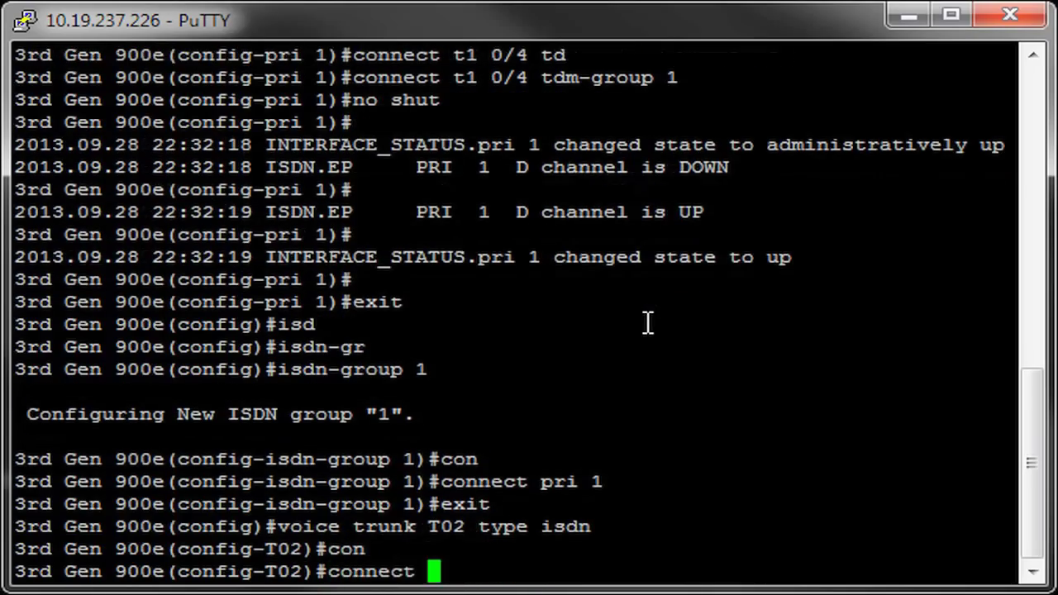
text(isdn gr)
key(Tab)
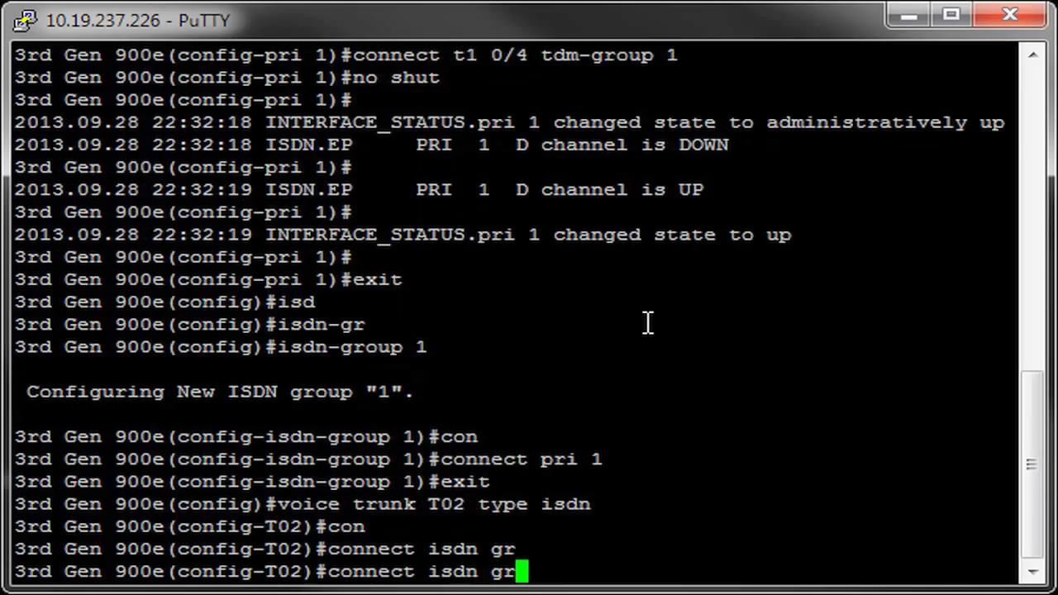
key(BackSpace)
key(BackSpace)
key(BackSpace)
key(Tab)
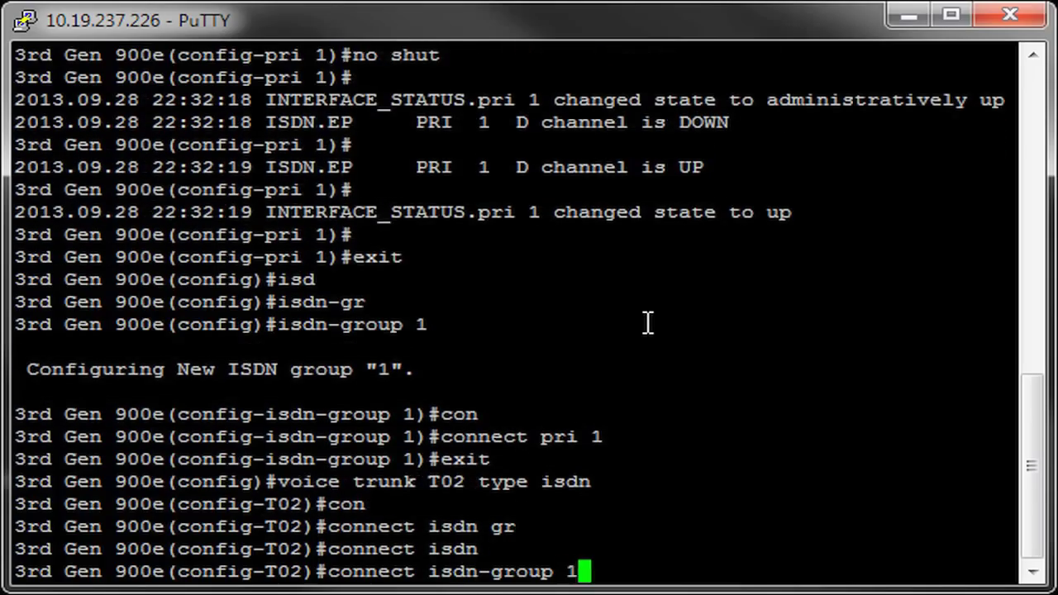
text(1)
key(Return)
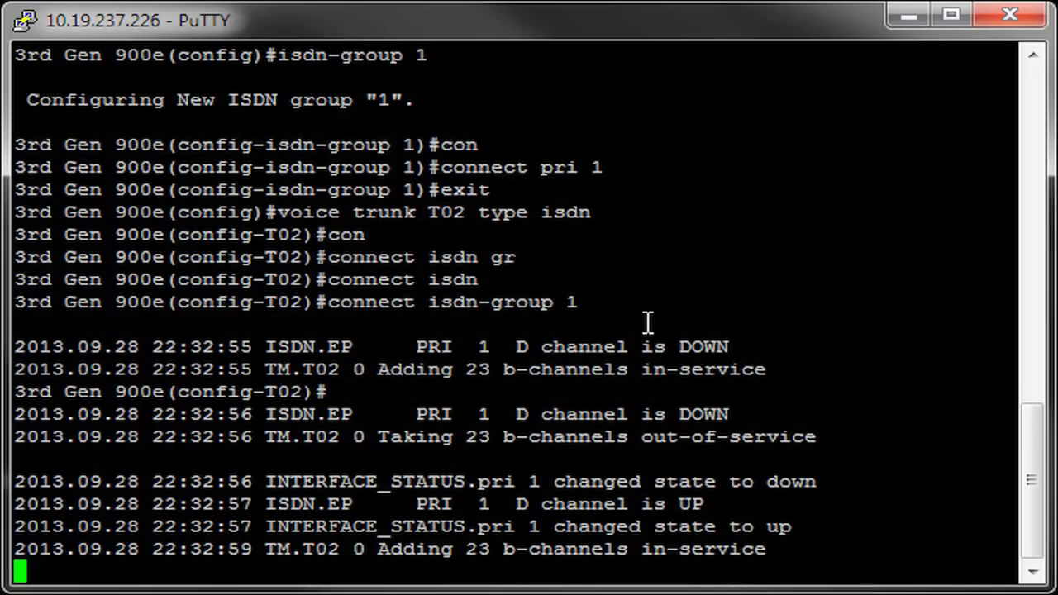
key(Return)
key(Return)
key(Return)
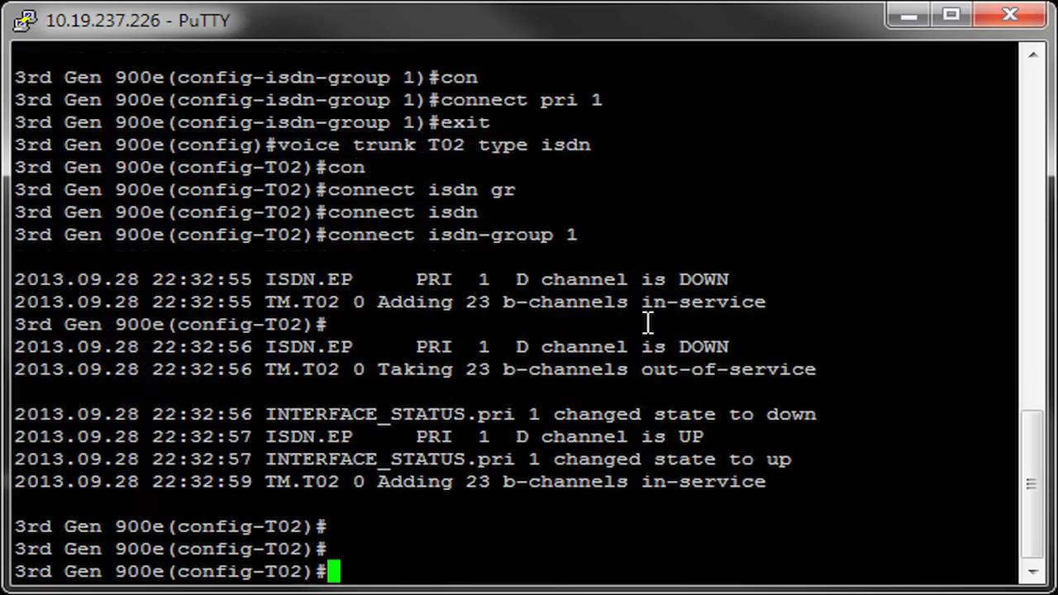
Leave trunk T02 and create the voice grouped-trunk named SIP.
text(exit)
key(Return)
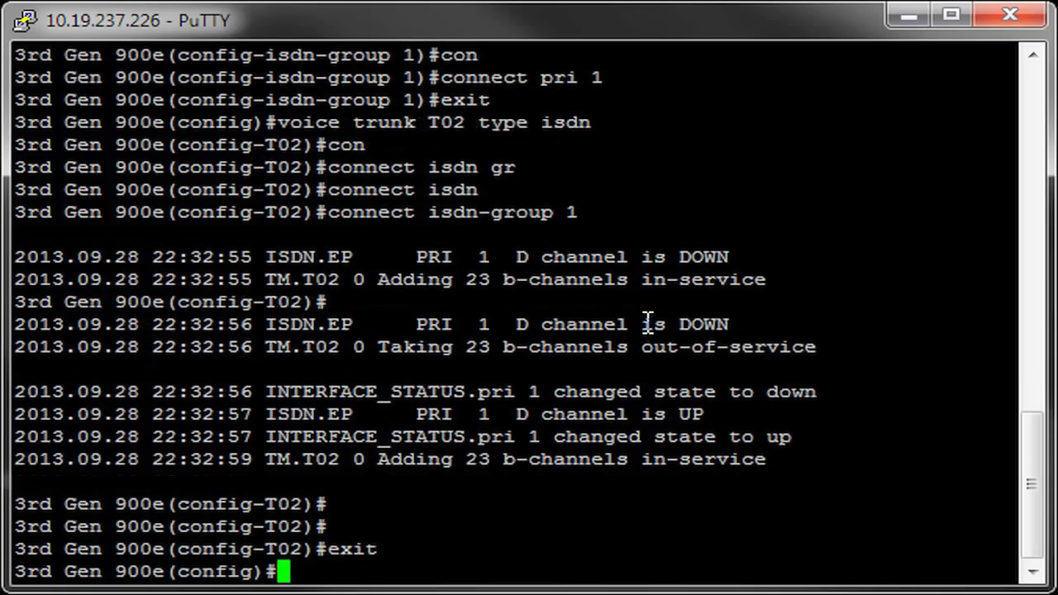
text(voice gr)
key(Tab)
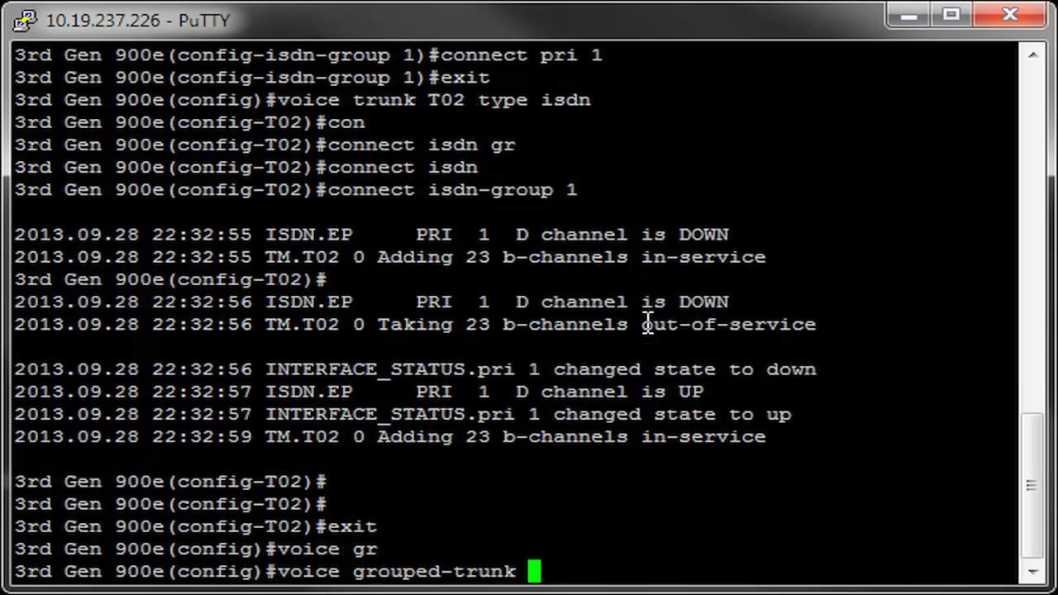
text(SIP)
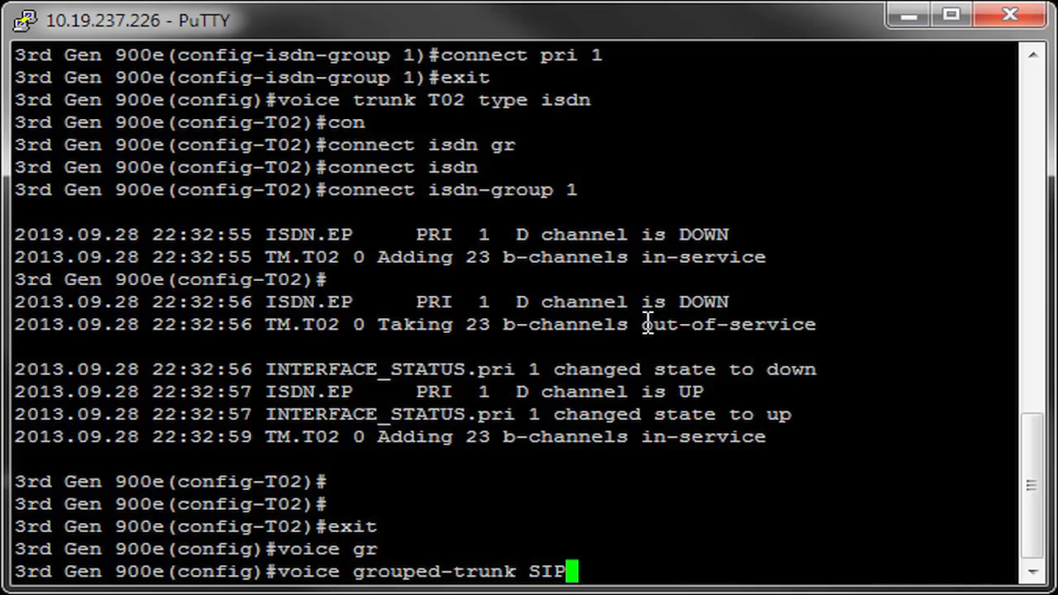
key(Return)
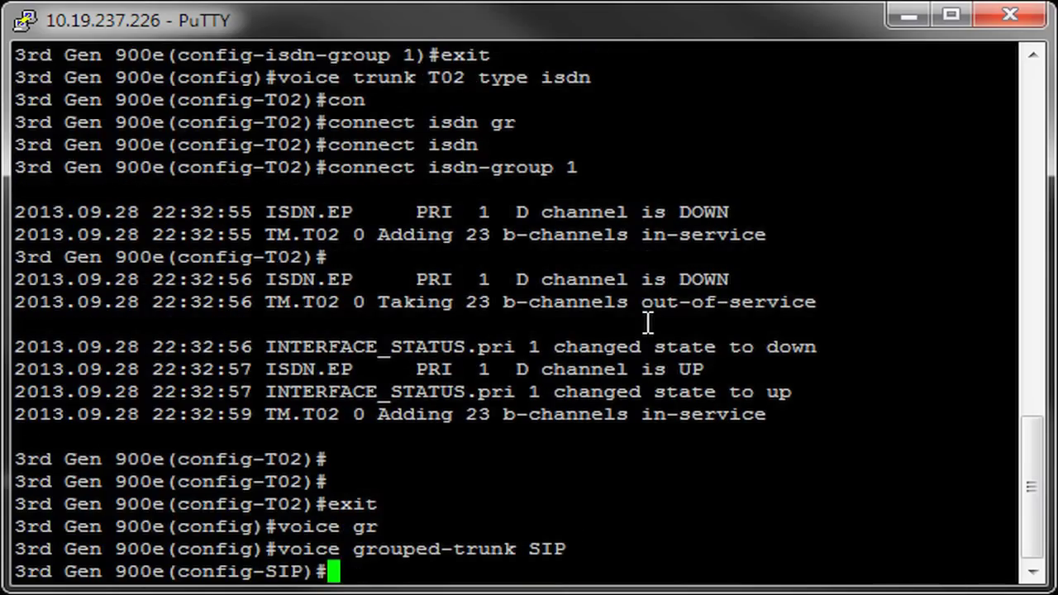
Make grouped trunk SIP accept $ and include trunk T01, then exit.
text(ac)
key(Tab)
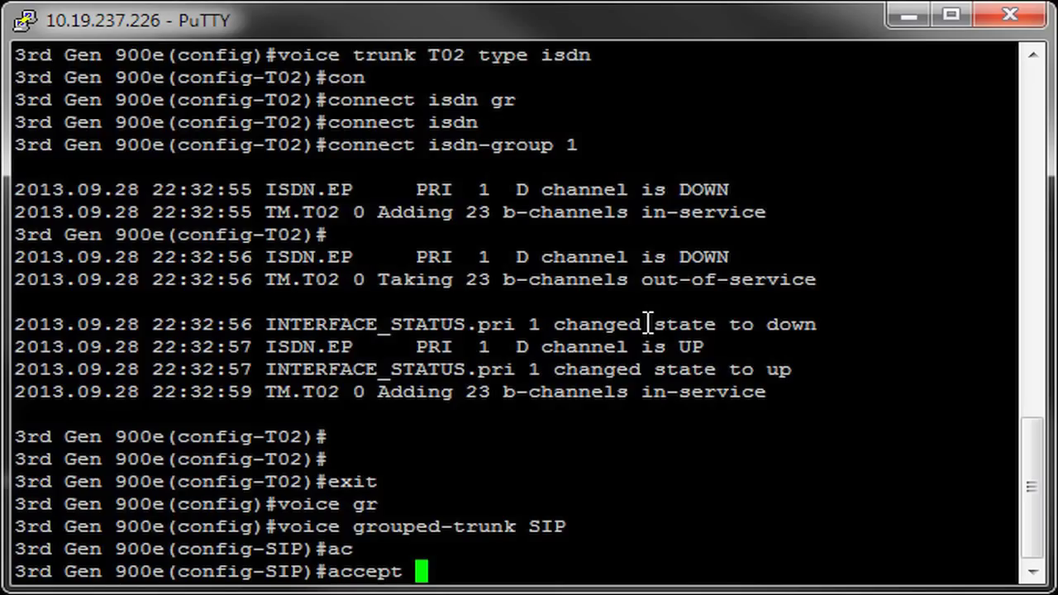
text($)
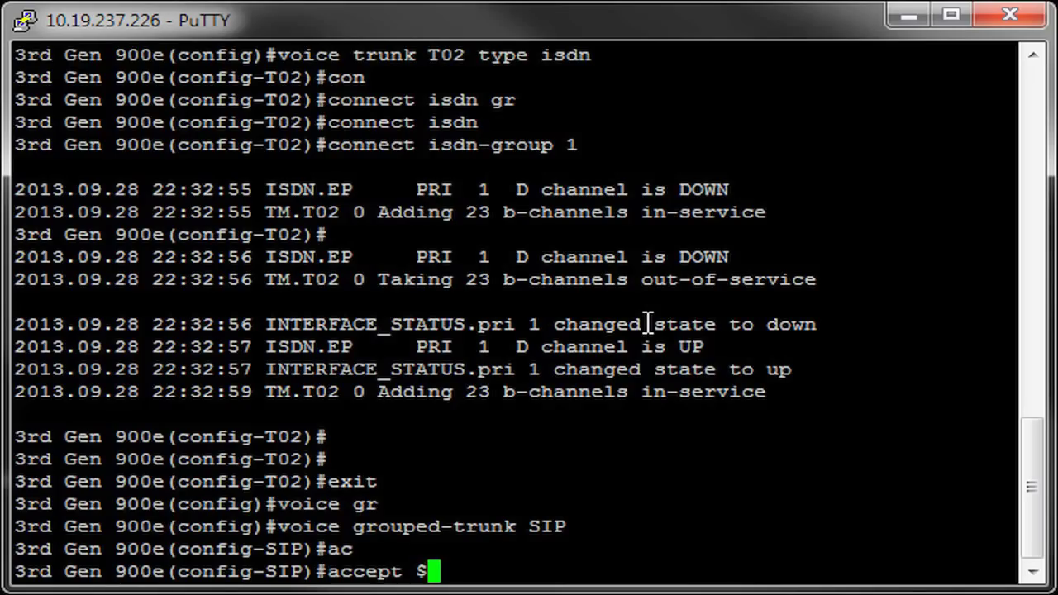
key(Return)
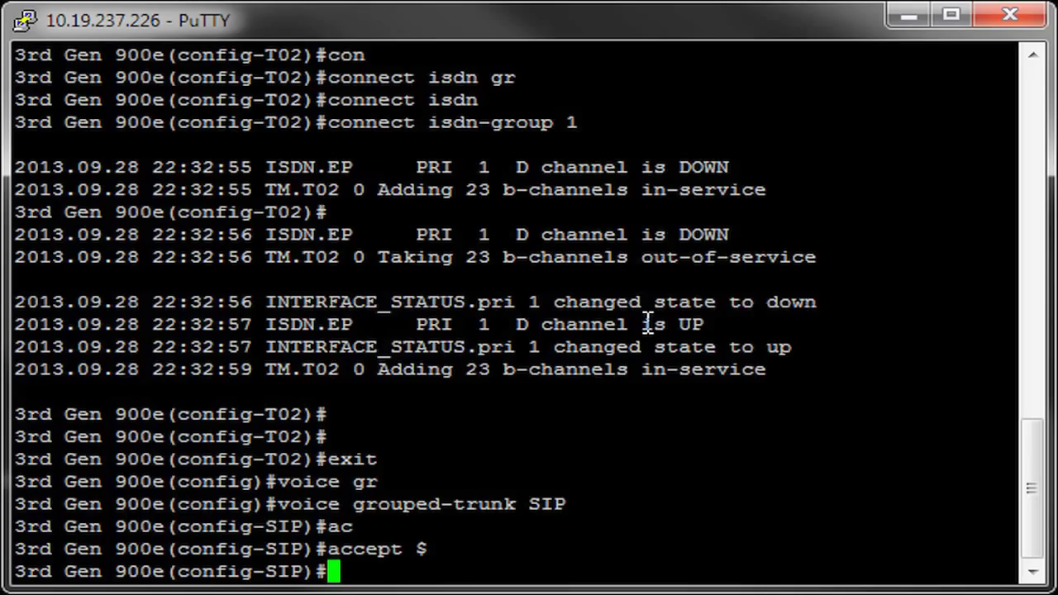
text(exi)
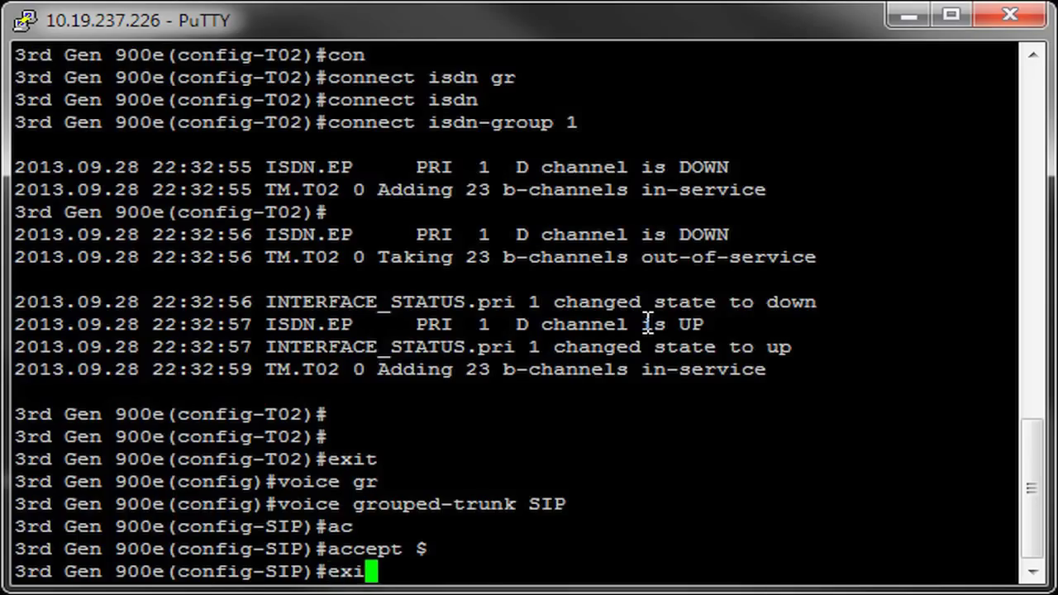
key(BackSpace)
key(BackSpace)
key(BackSpace)
text(trunk )
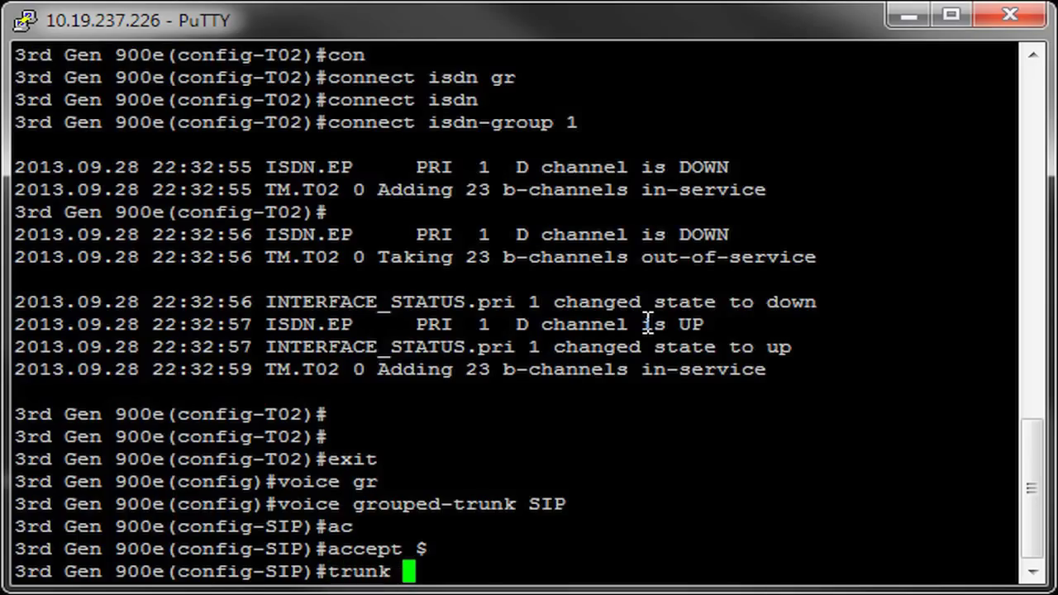
text(T01)
key(Return)
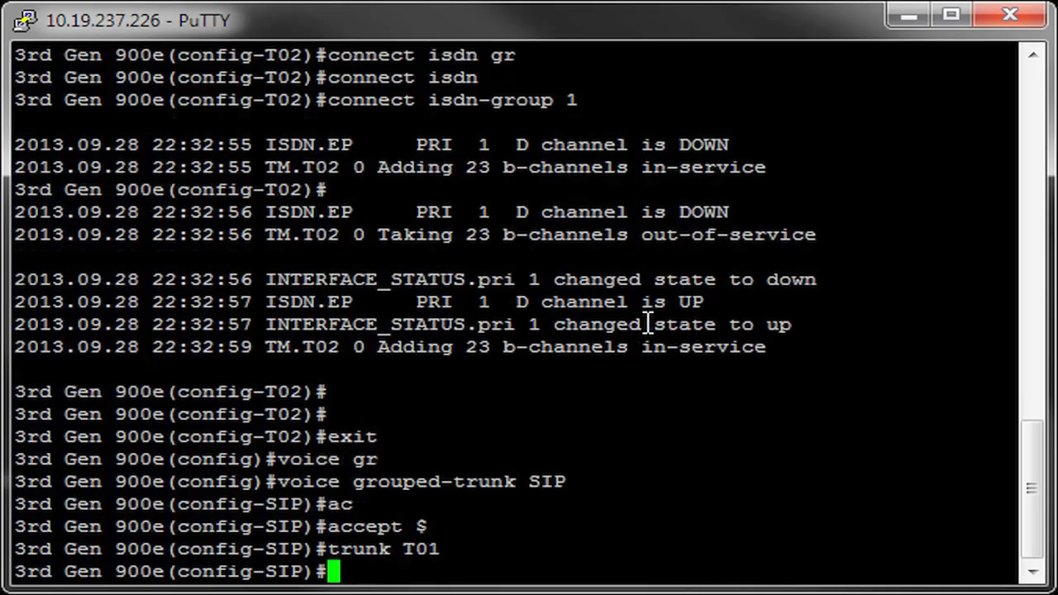
text(exit)
key(Return)
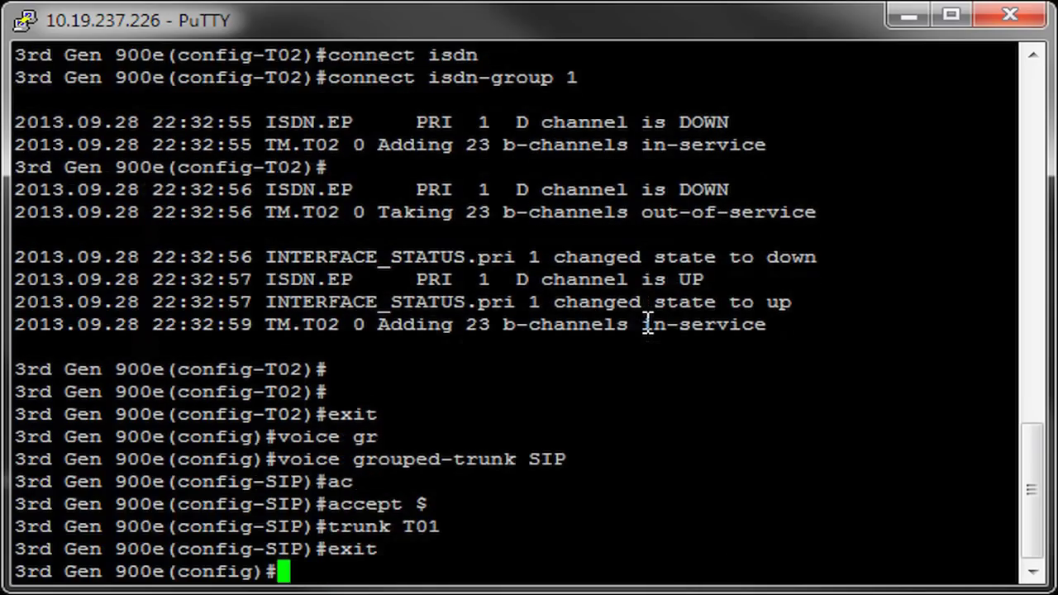
Create voice grouped-trunk ISDN containing trunk T02.
text(voice gr)
key(Tab)
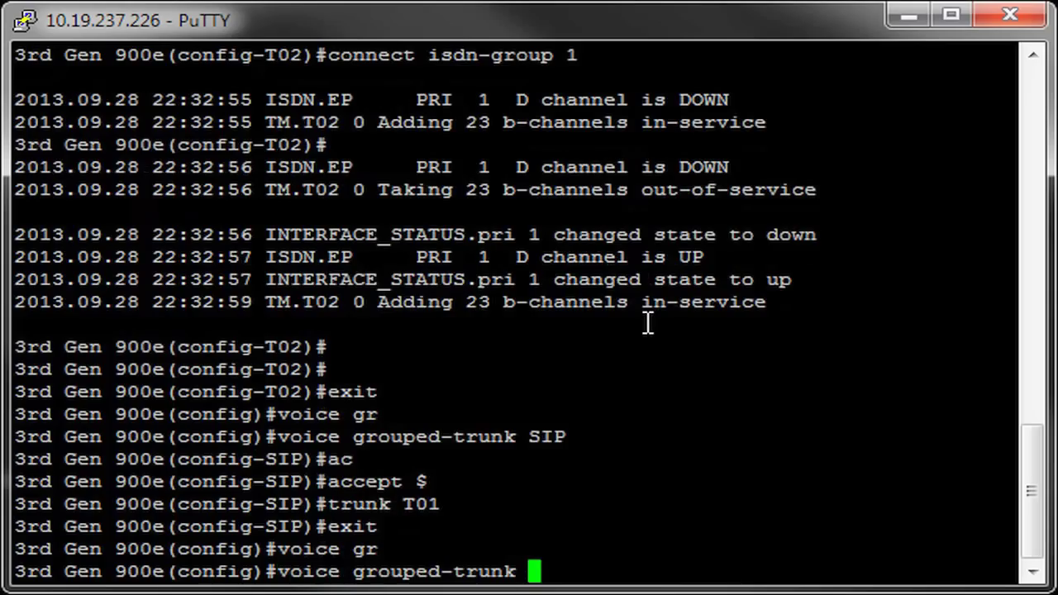
text(ISDN)
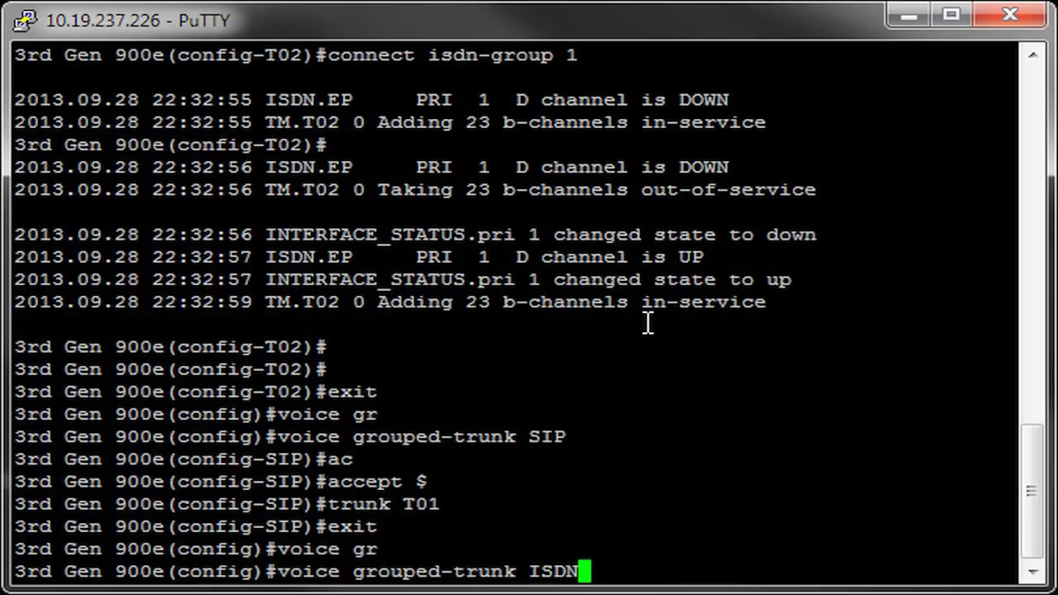
key(Return)
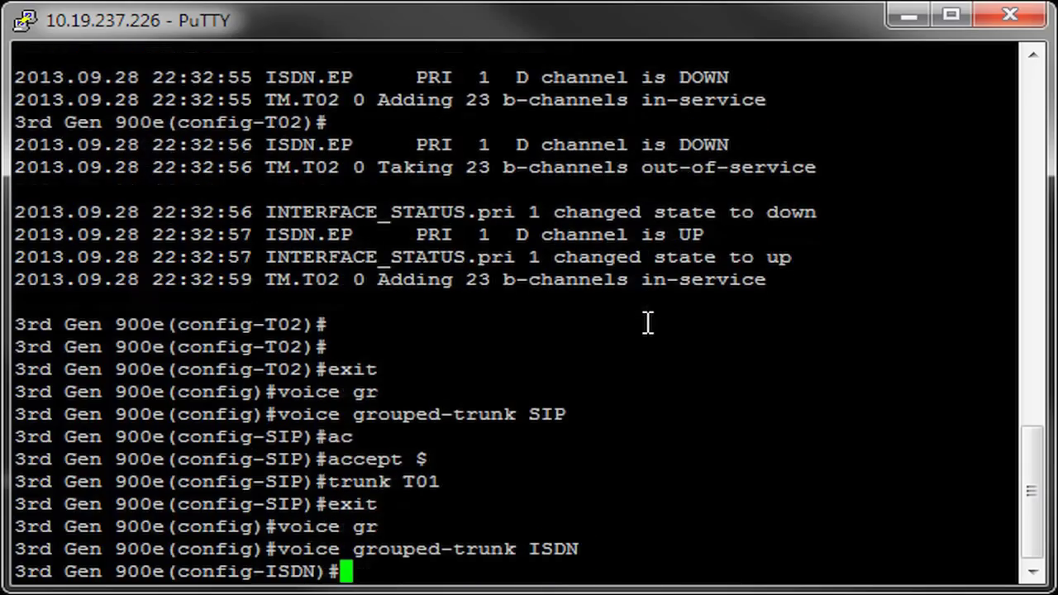
text(tr)
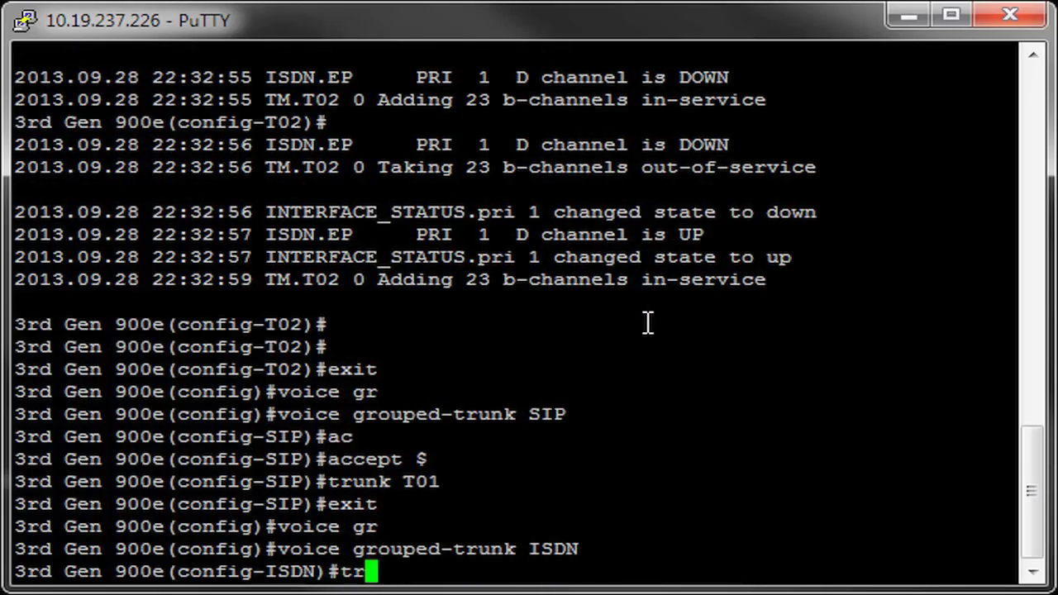
text(unk T02)
key(Return)
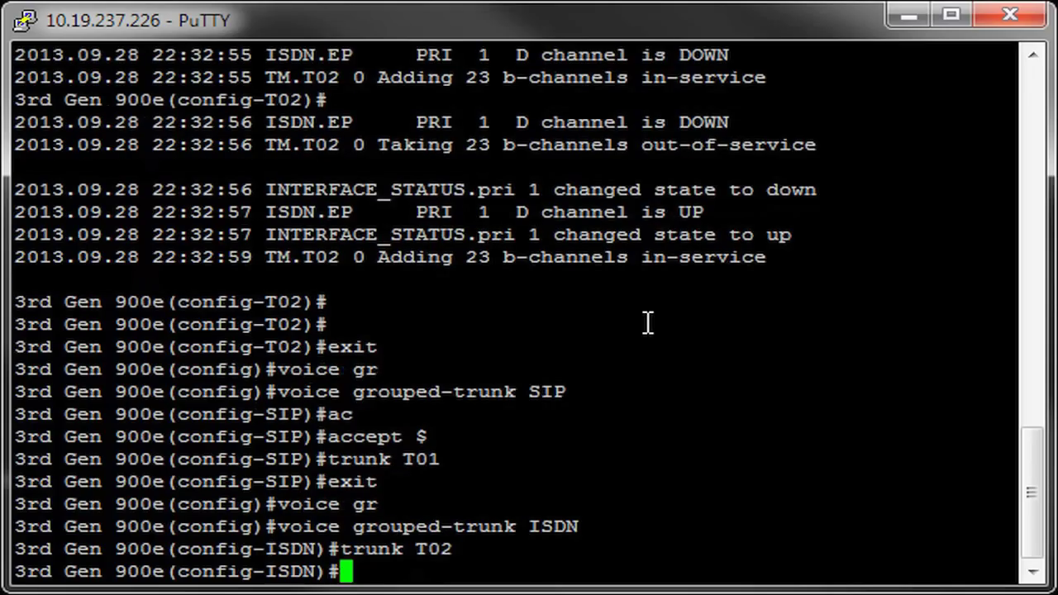
Set grouped trunk ISDN to accept NXXX and exit configuration mode.
text(ac)
key(Tab)
text(NXXX)
key(Return)
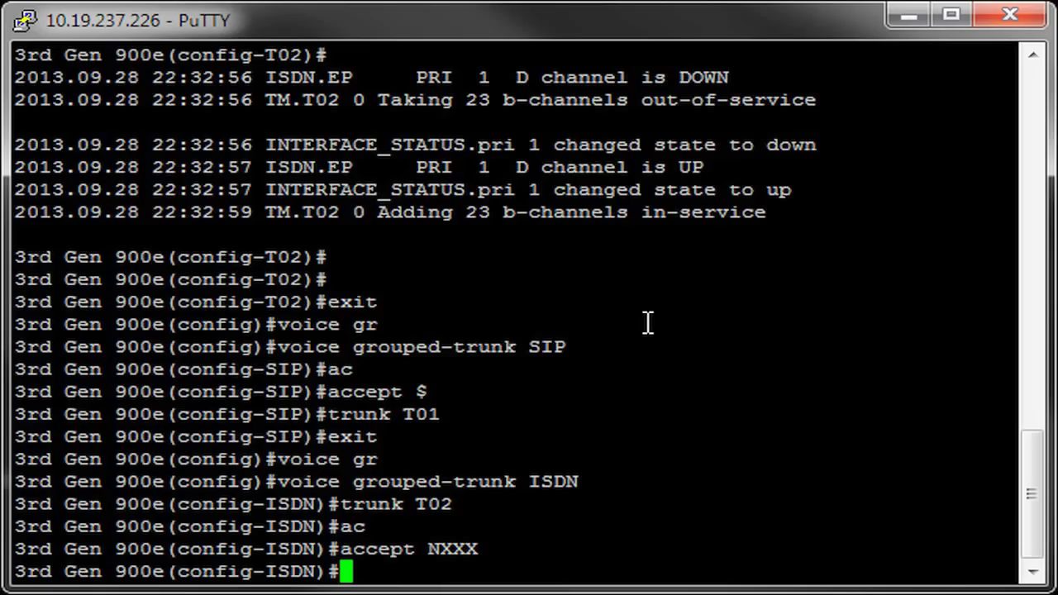
text(exit)
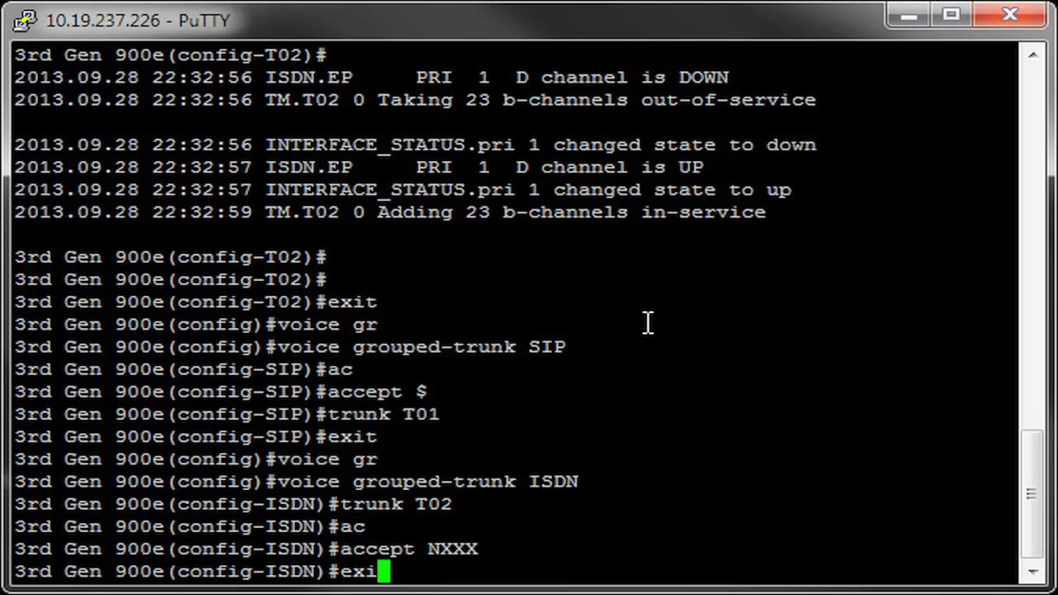
key(Return)
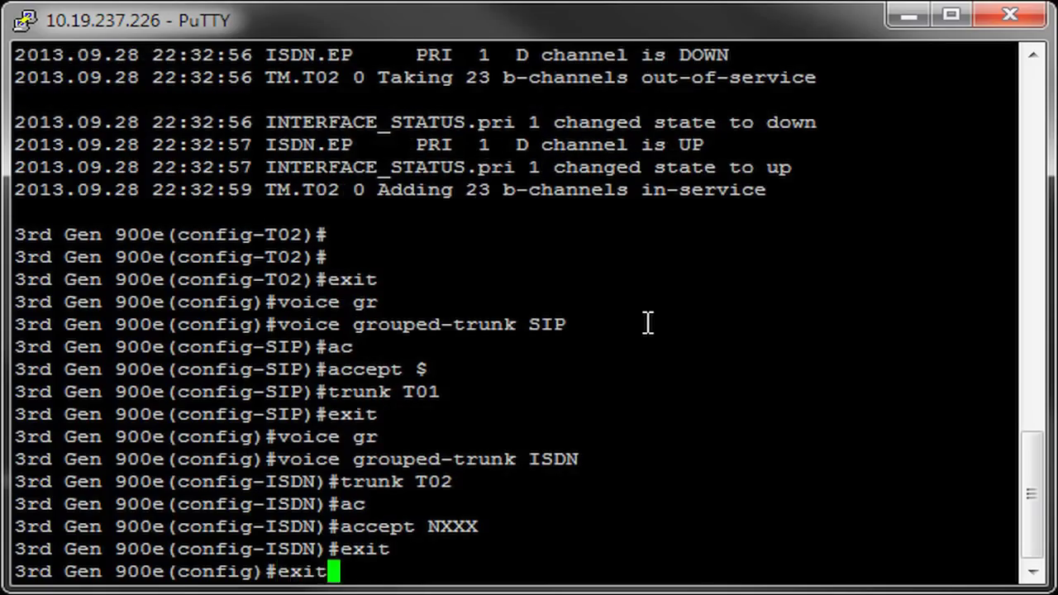
text(exit)
key(Return)
key(Return)
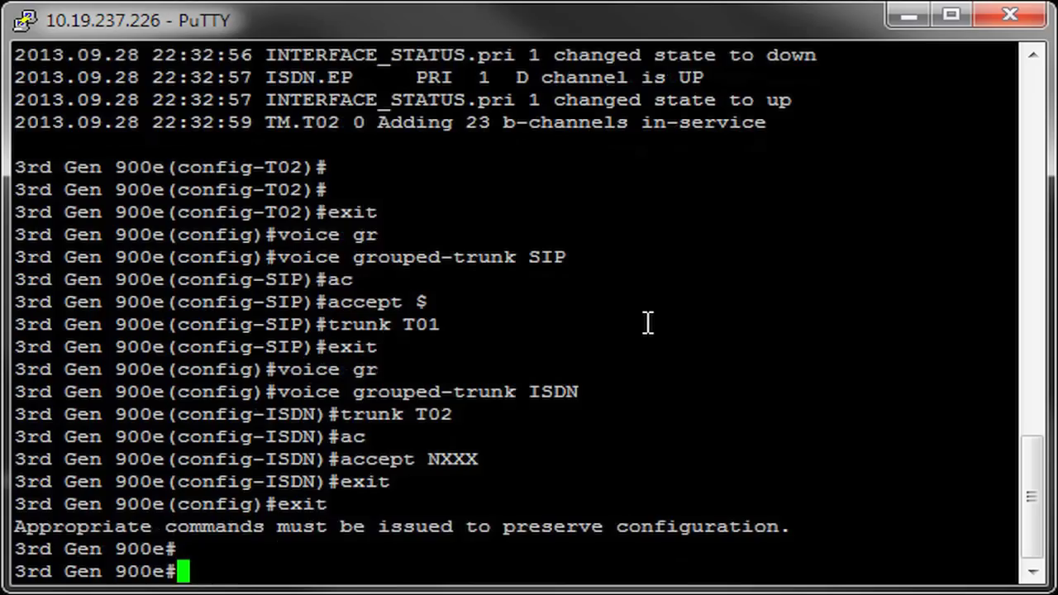
Run show sip trunk to check T01 registration, then enable SIP stack message and voice summary debugging.
text(show sip)
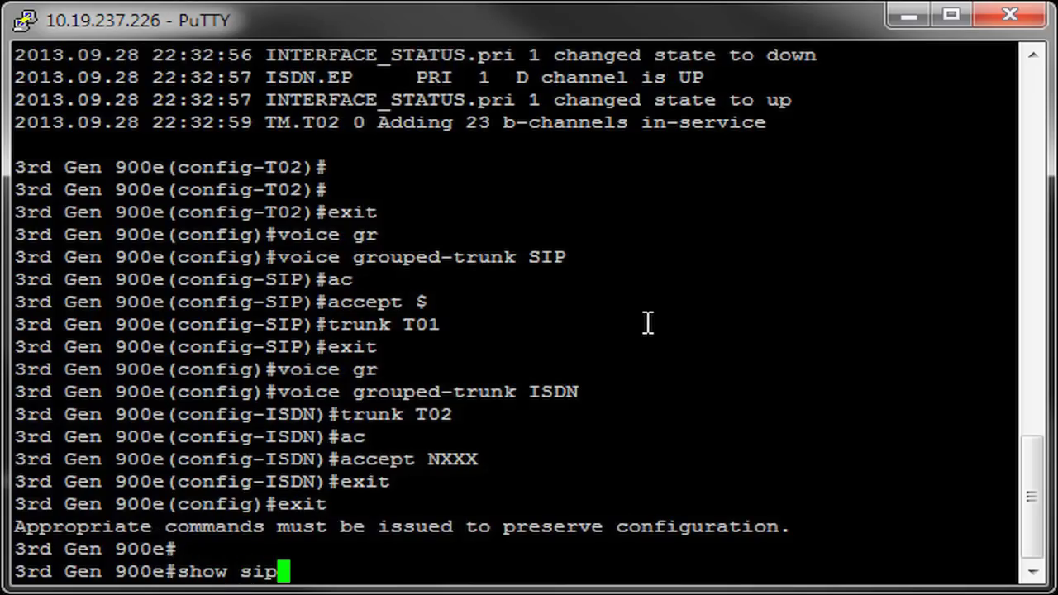
text( trunk)
key(Return)
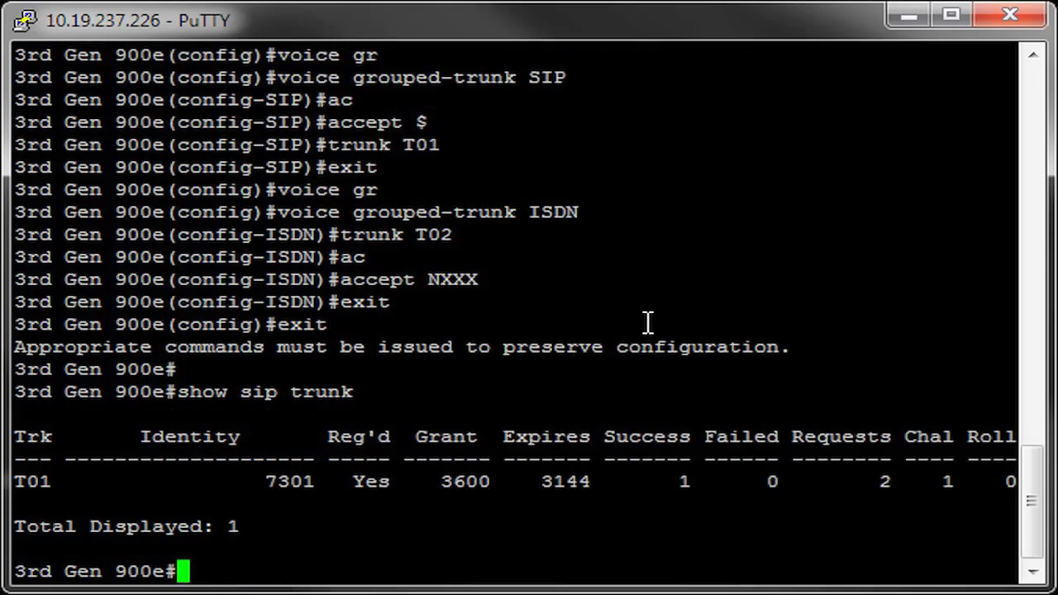
text(debug sip stack me)
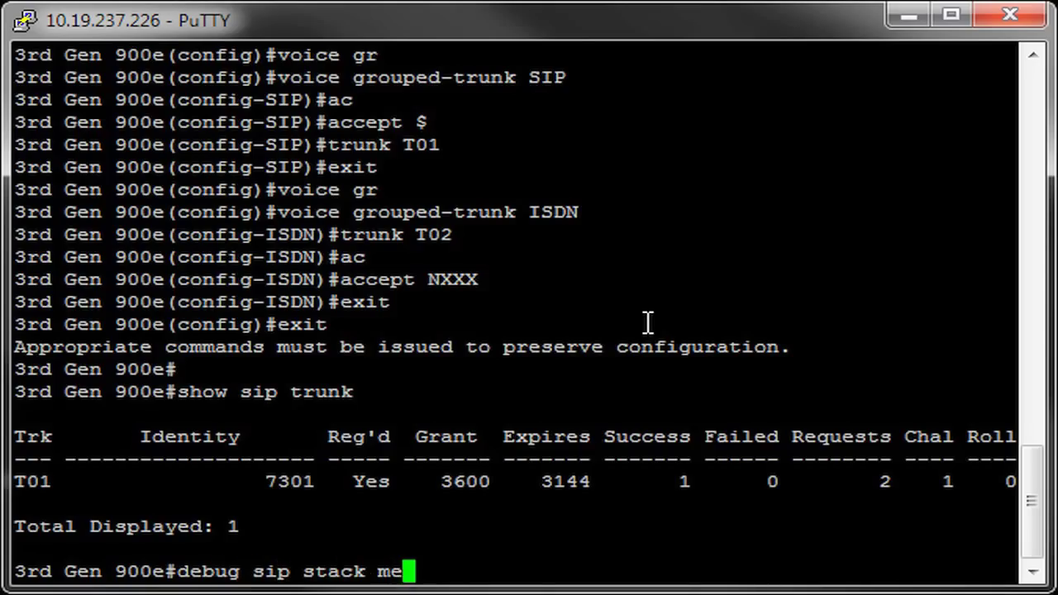
text(s sum)
key(Return)
text(debn)
key(BackSpace)
text(ug voice sum)
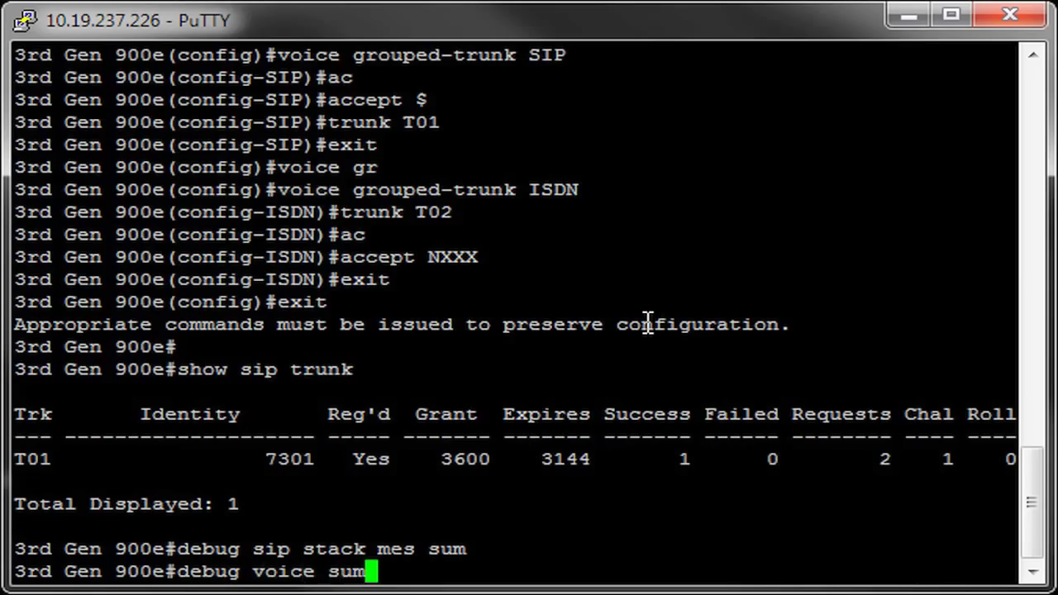
key(Return)
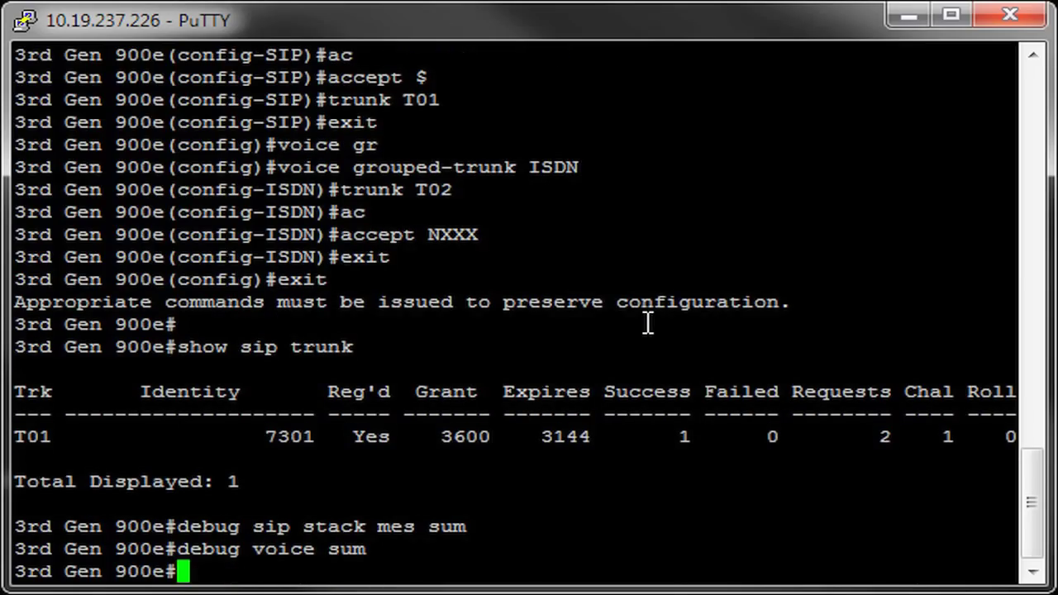
Show active voice quality-stats for the 7007-to-7301 call between T01 and T02.
key(Return)
key(Return)
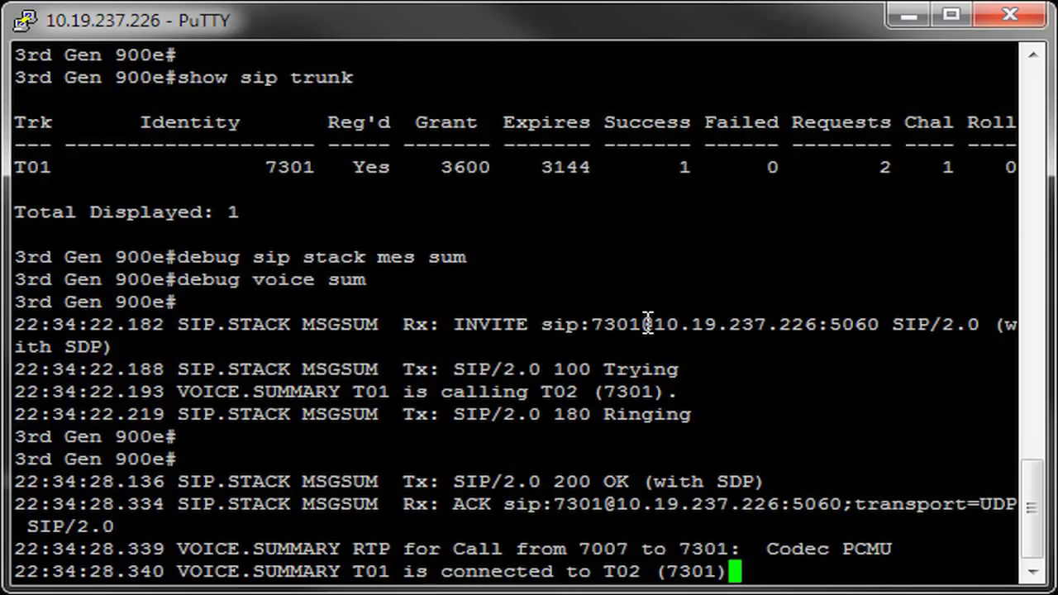
key(Return)
key(Return)
text(show v)
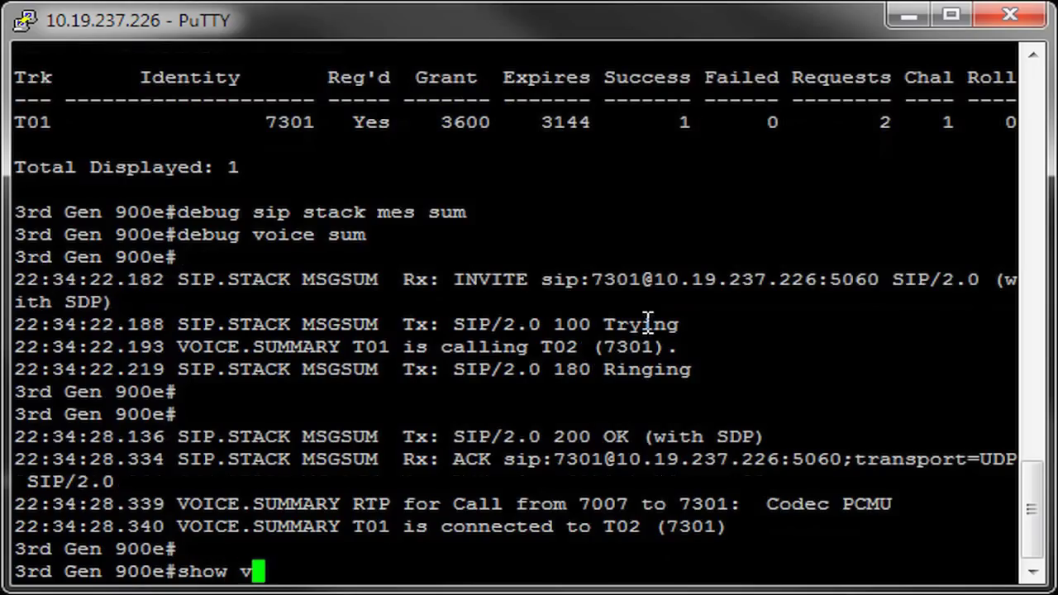
text(oice qu)
key(Tab)
text(ac)
key(Tab)
key(Return)
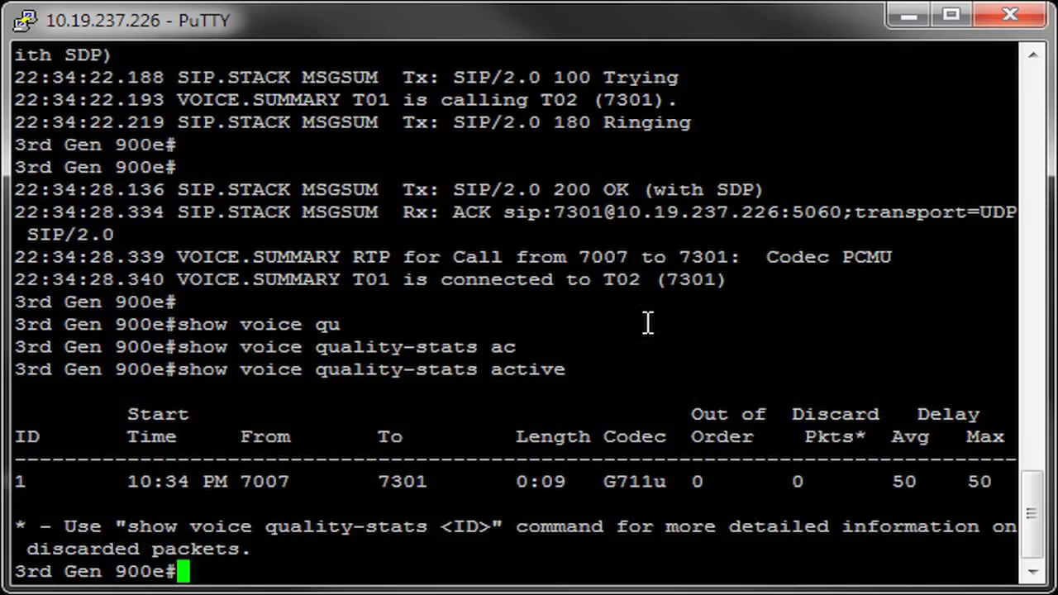